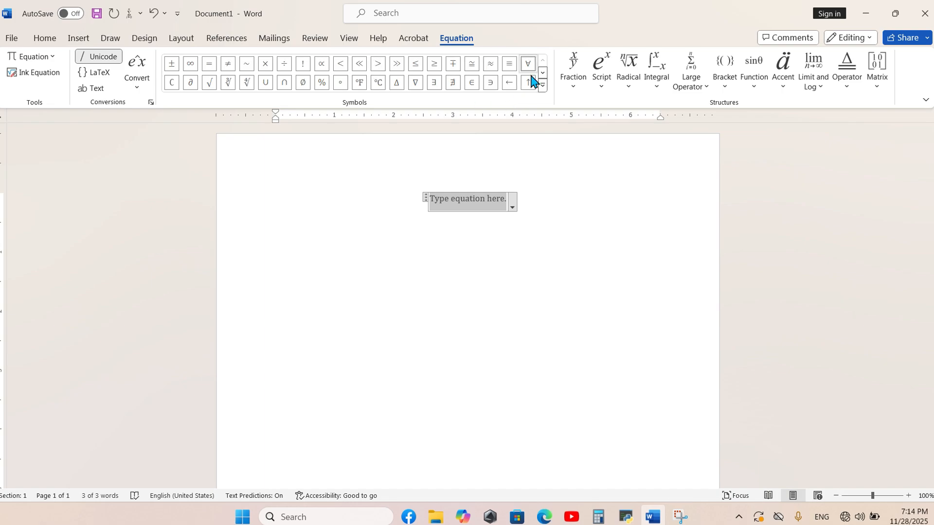
Look through the Arrows set in the equation symbol gallery and return the gallery to Basic Math.
{"action": "left_click", "coordinate": [543, 86]}
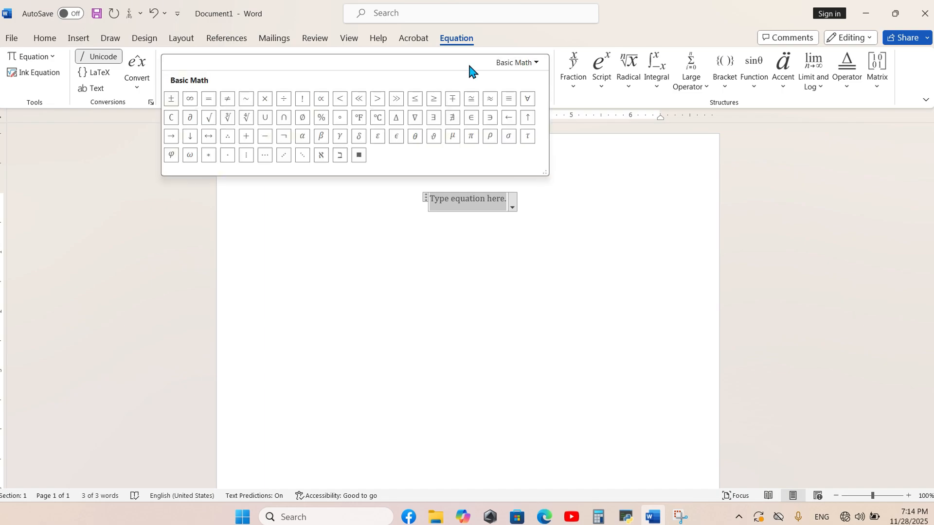
{"action": "left_click", "coordinate": [532, 65]}
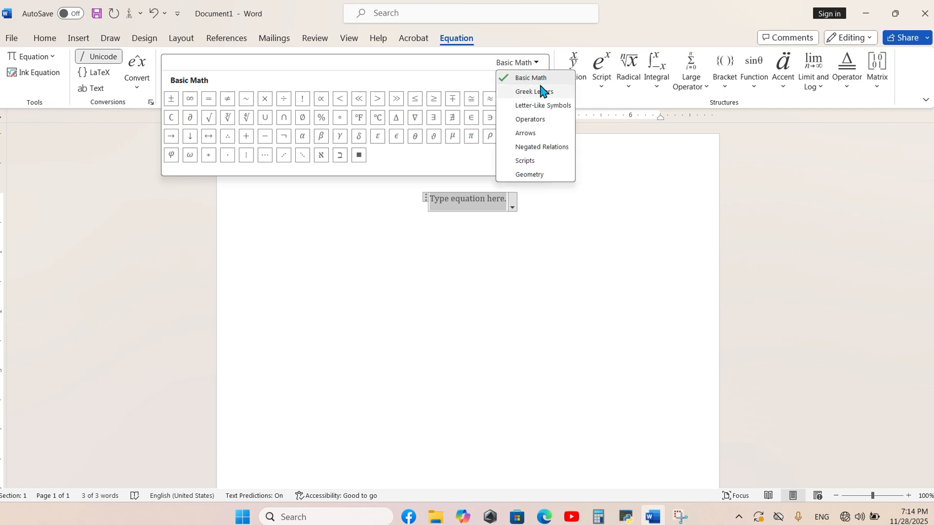
{"action": "left_click", "coordinate": [534, 135]}
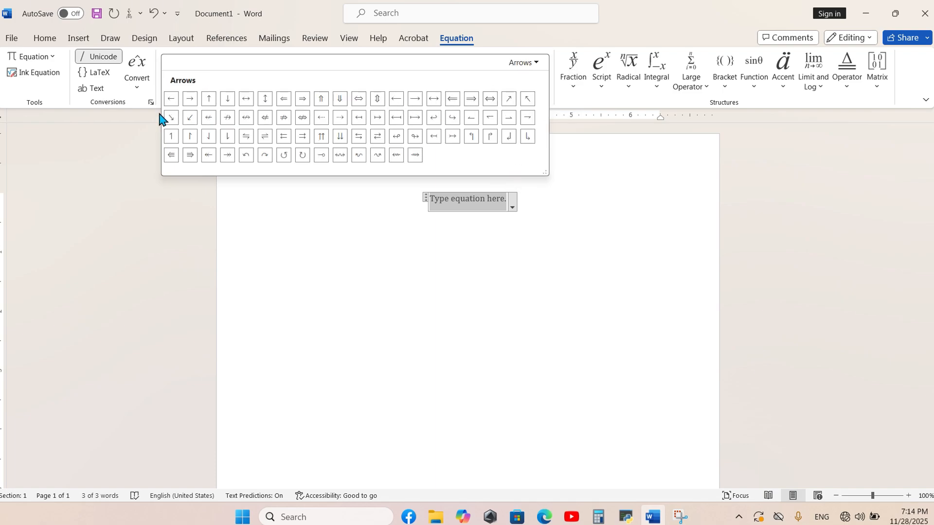
{"action": "left_click", "coordinate": [535, 63]}
{"action": "left_click", "coordinate": [559, 211]}
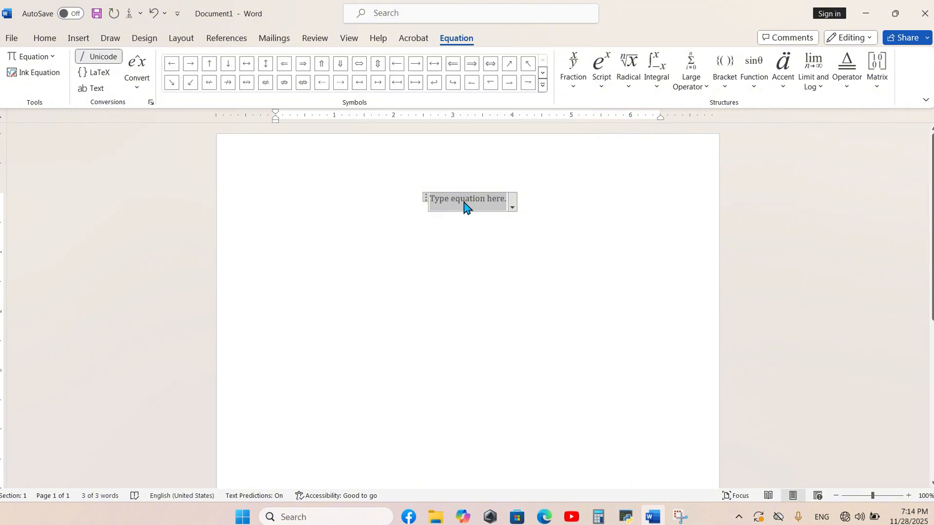
{"action": "left_click", "coordinate": [543, 85]}
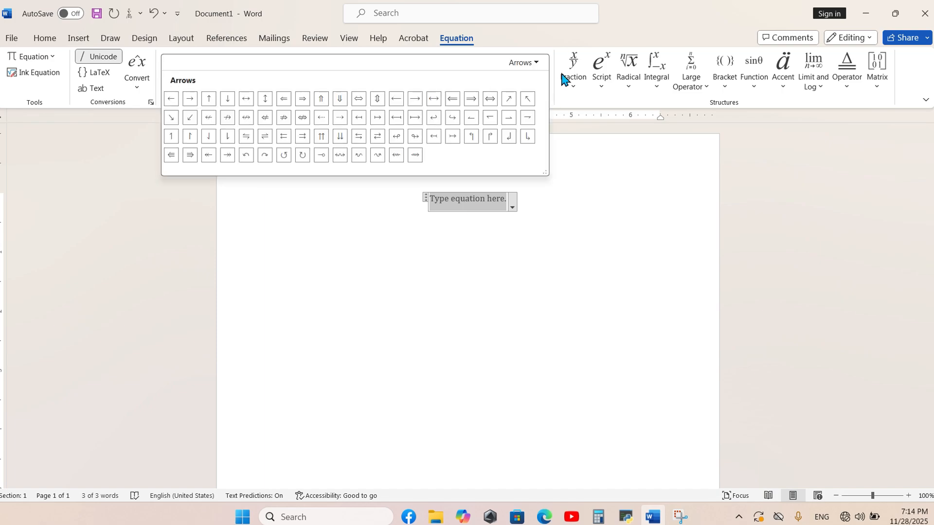
{"action": "left_click", "coordinate": [521, 64]}
{"action": "left_click", "coordinate": [535, 76]}
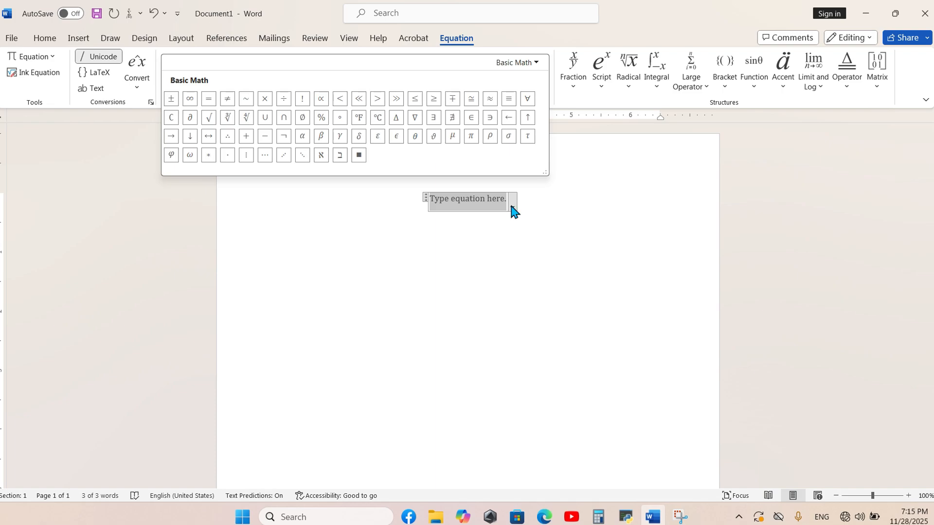
{"action": "left_click", "coordinate": [483, 207]}
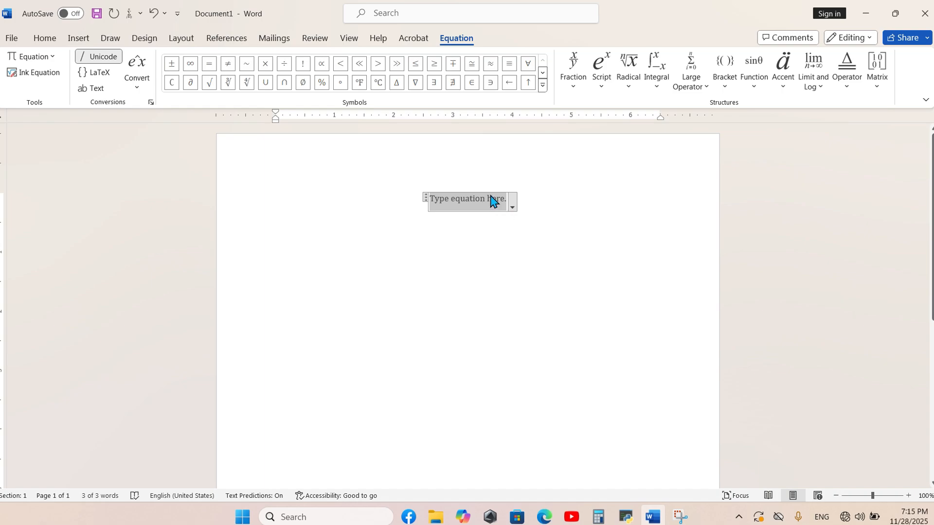
Enter a limit operator in the empty equation with x → 0 beneath it, using the right arrow symbol from Basic Math.
{"action": "type", "text": "lim"}
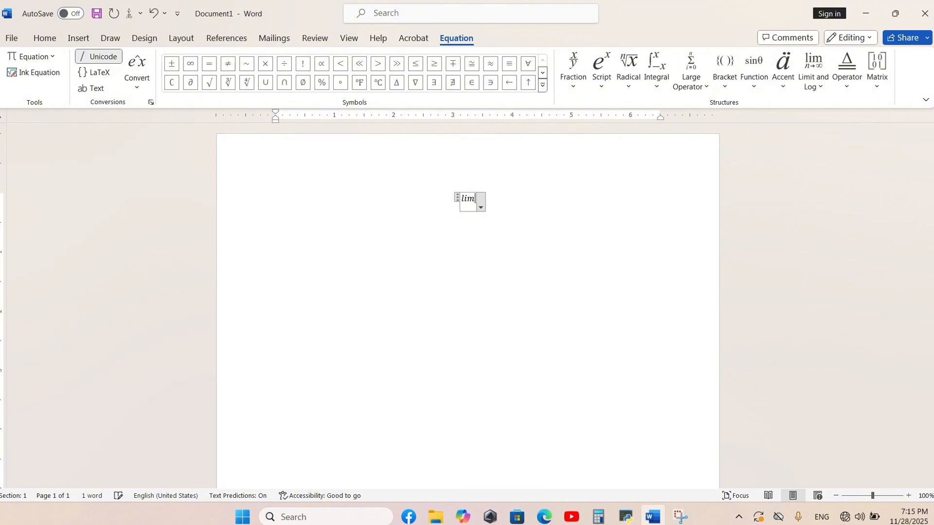
{"action": "type", "text": " _("}
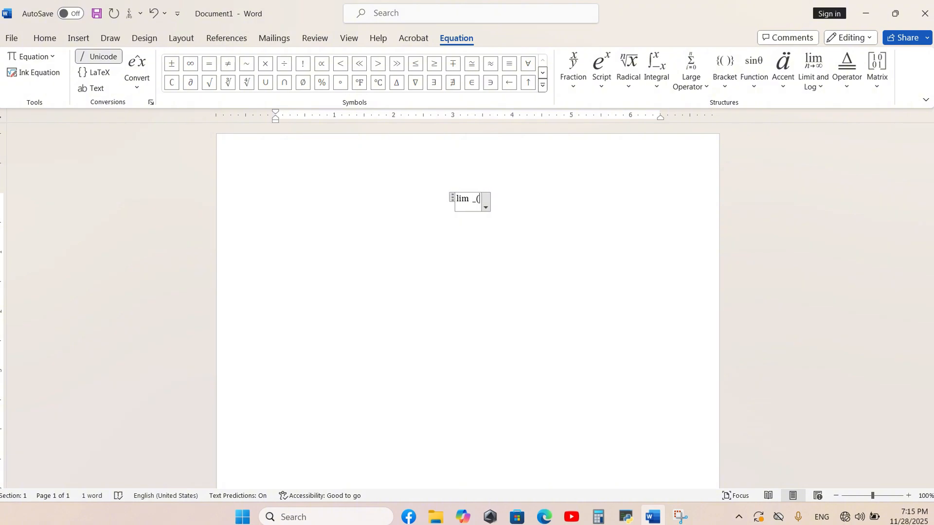
{"action": "type", "text": "x"}
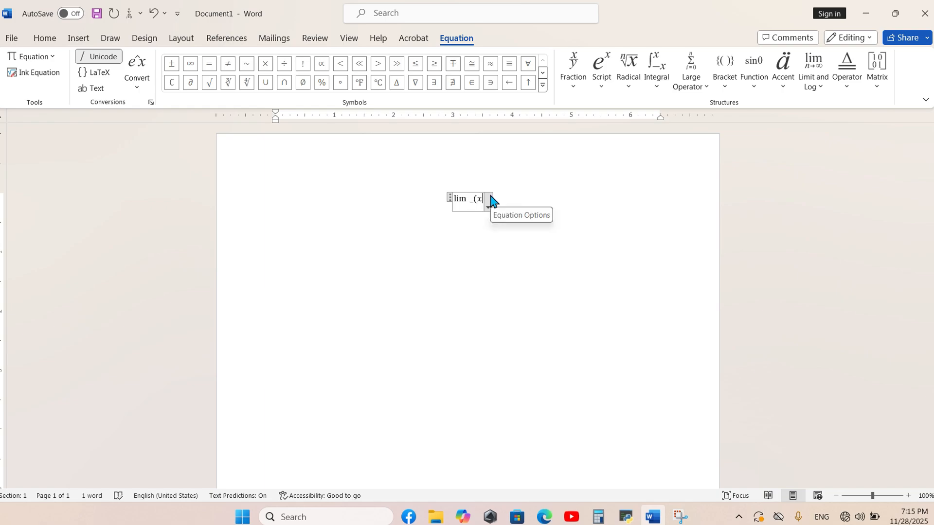
{"action": "left_click", "coordinate": [542, 85]}
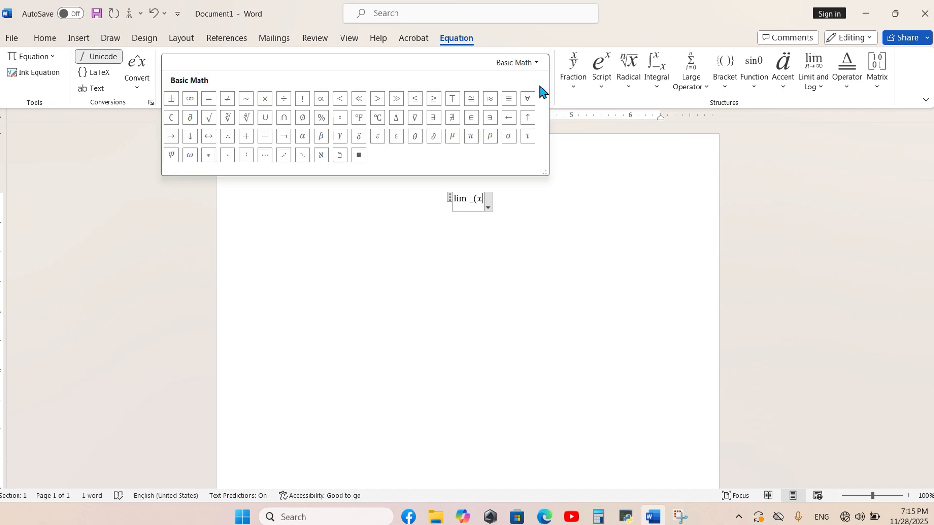
{"action": "left_click", "coordinate": [169, 141]}
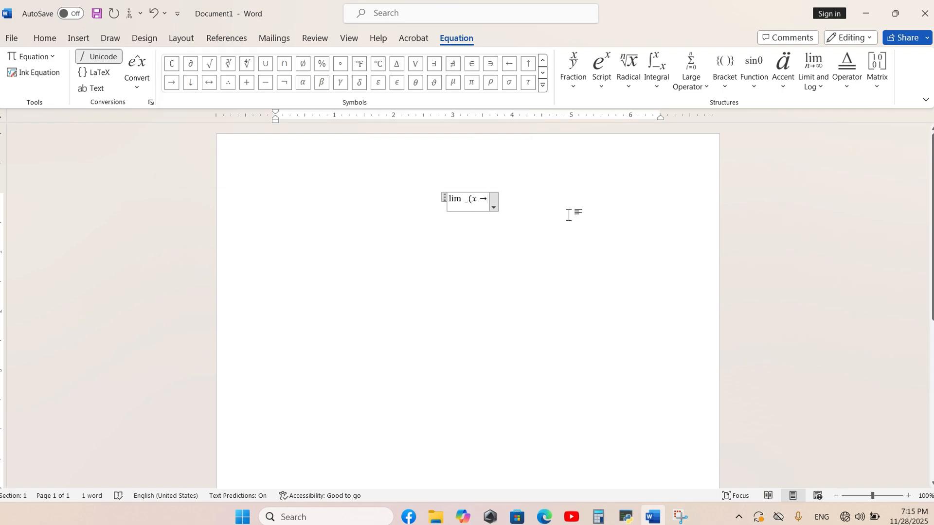
{"action": "type", "text": "0)"}
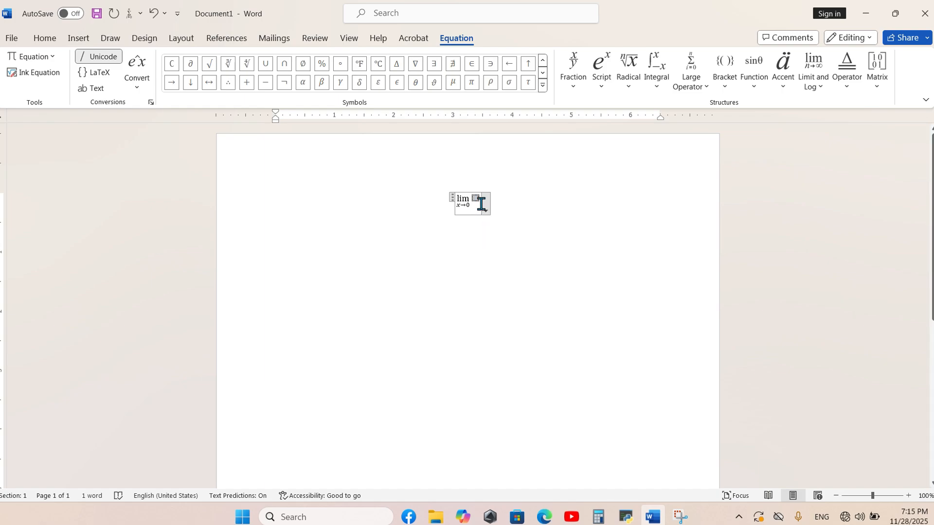
Fill in the limit's expression with (2x-2)/(x-1), built up as a stacked fraction.
{"action": "type", "text": "(2"}
{"action": "type", "text": "x-2"}
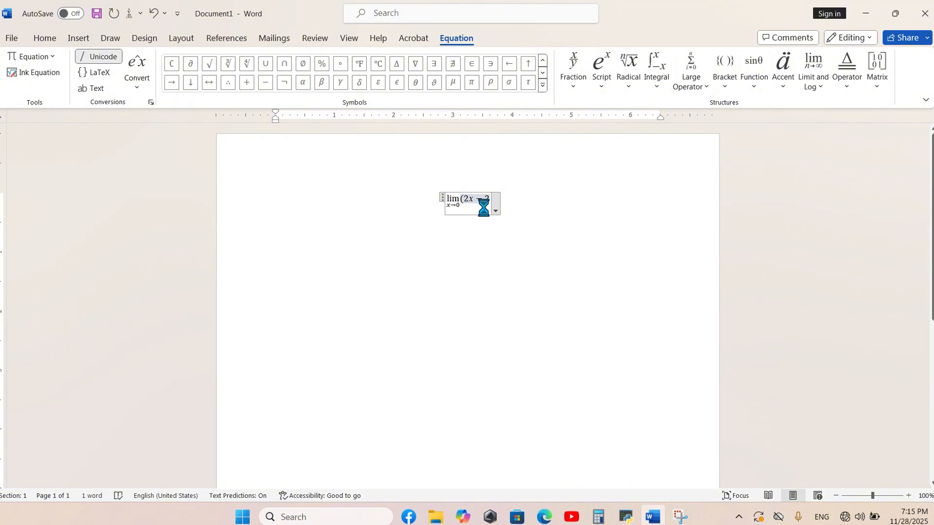
{"action": "type", "text": ")"}
{"action": "type", "text": "/"}
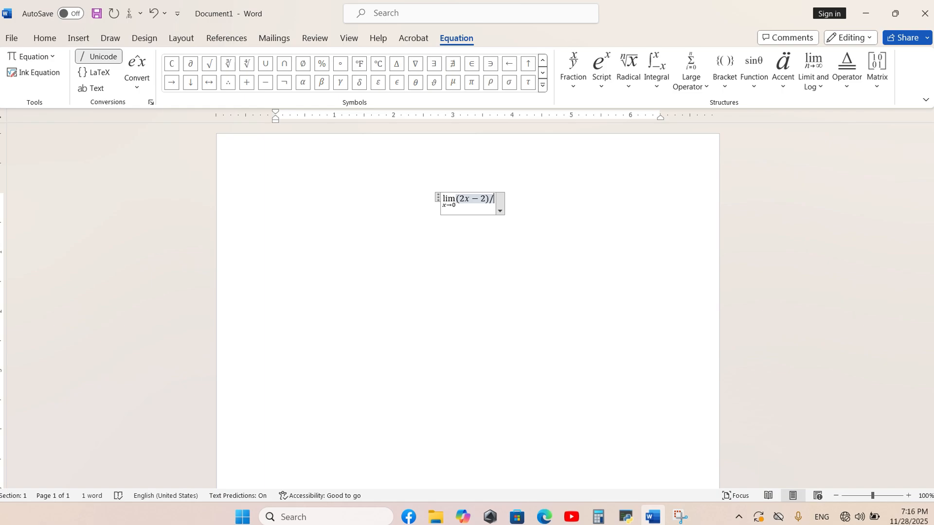
{"action": "type", "text": "("}
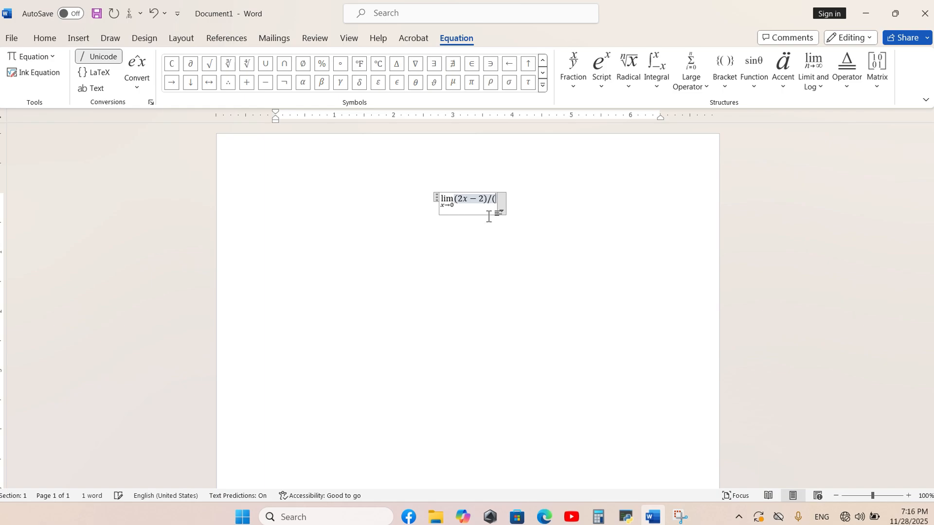
{"action": "type", "text": "x-1"}
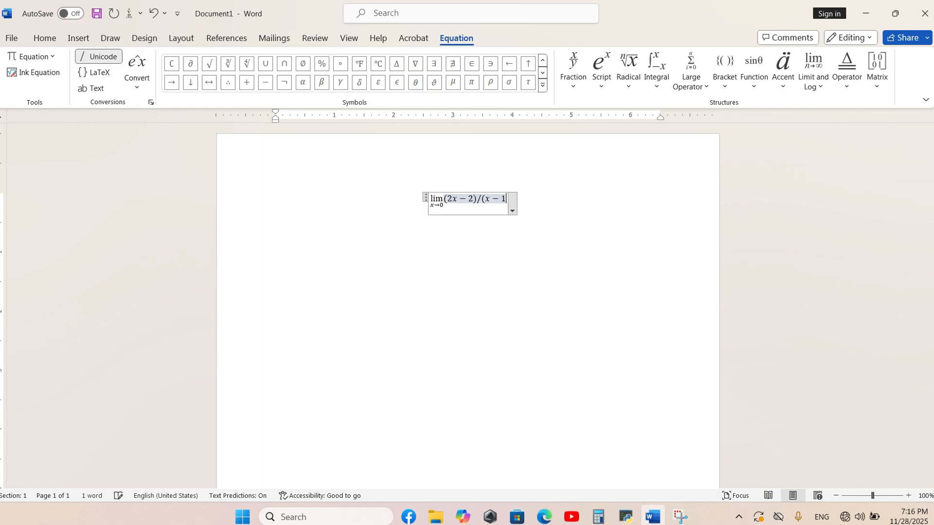
{"action": "type", "text": ")"}
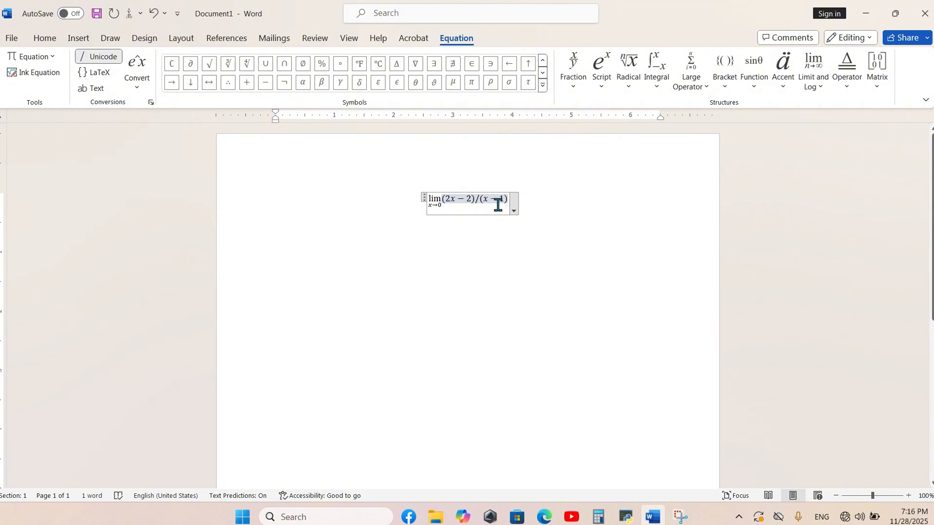
{"action": "key", "text": "space"}
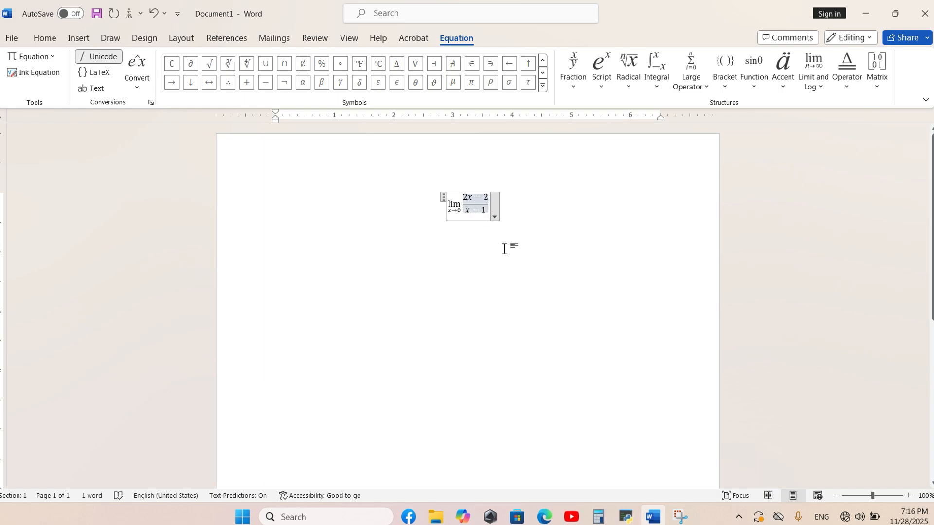
Continue the equation after the fraction with an equals sign and a second limit with x → 0 beneath it.
{"action": "key", "text": "Right"}
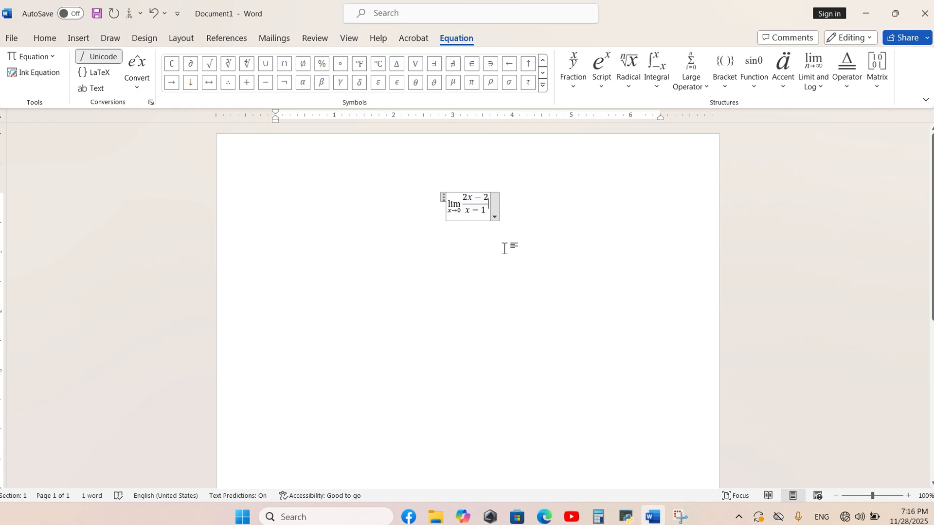
{"action": "type", "text": "="}
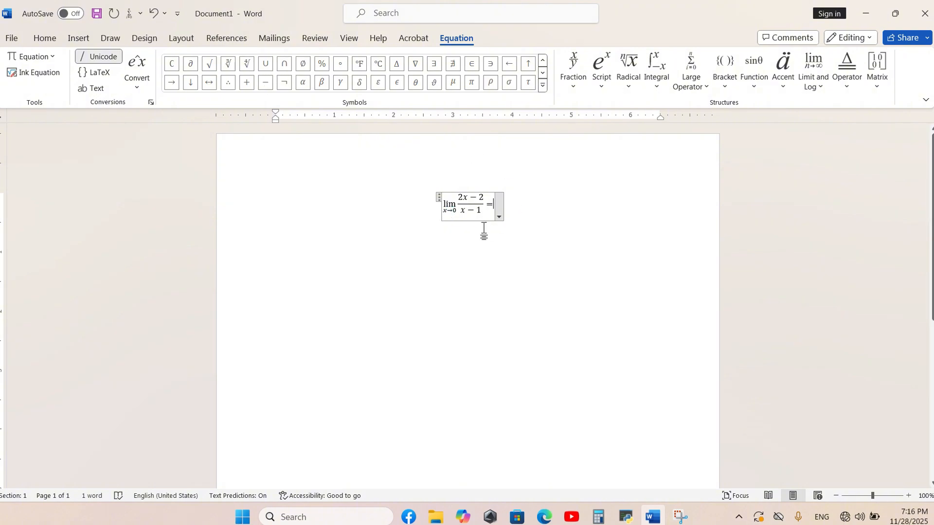
{"action": "type", "text": "li"}
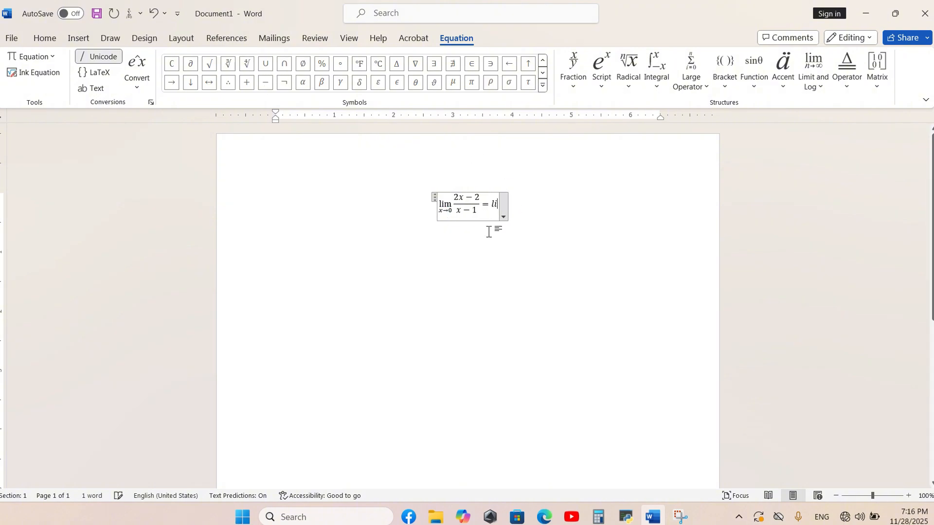
{"action": "type", "text": "m"}
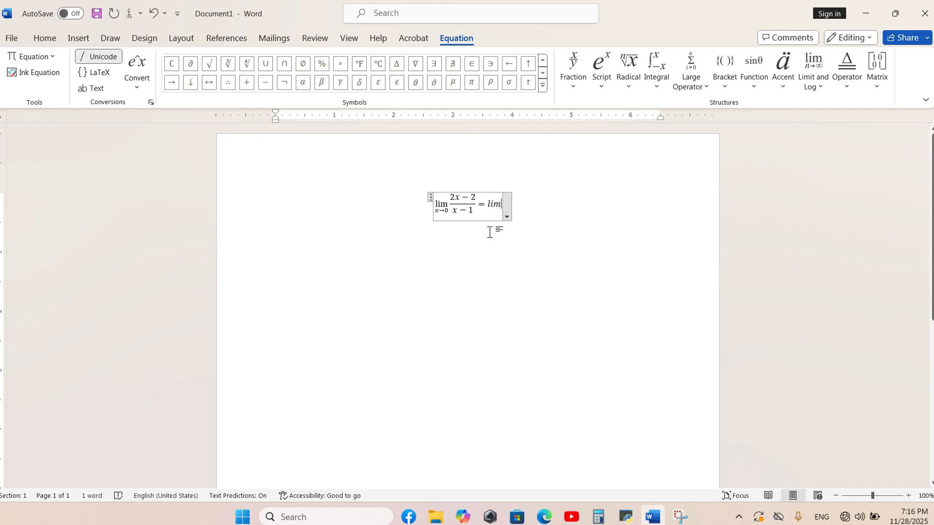
{"action": "key", "text": "space"}
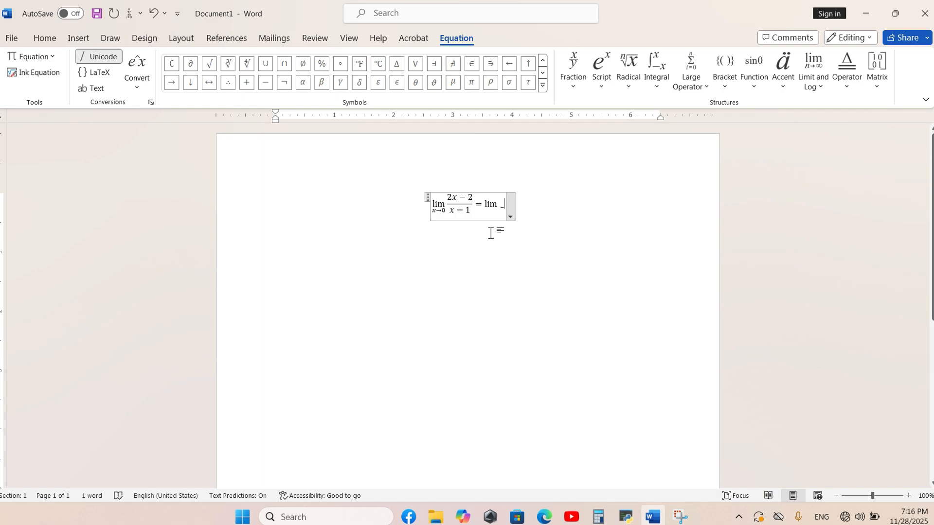
{"action": "type", "text": "_"}
{"action": "type", "text": "-"}
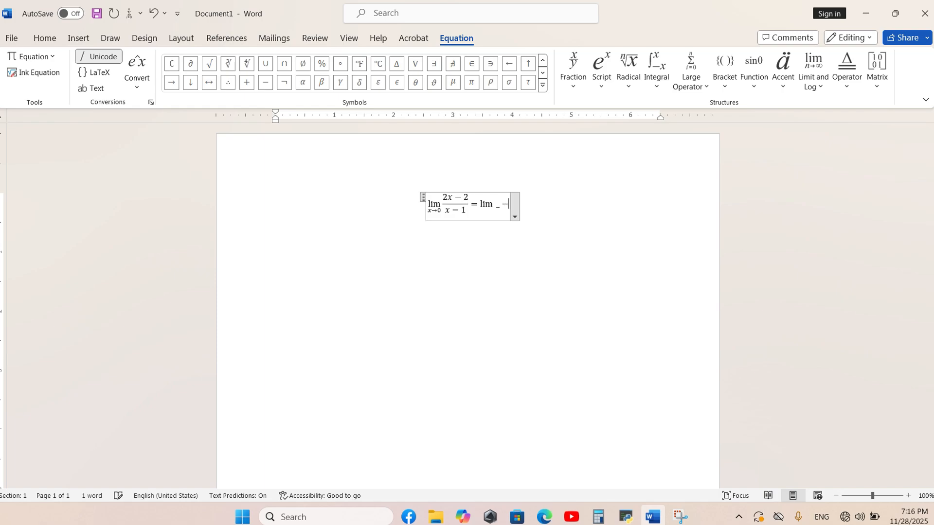
{"action": "key", "text": "BackSpace"}
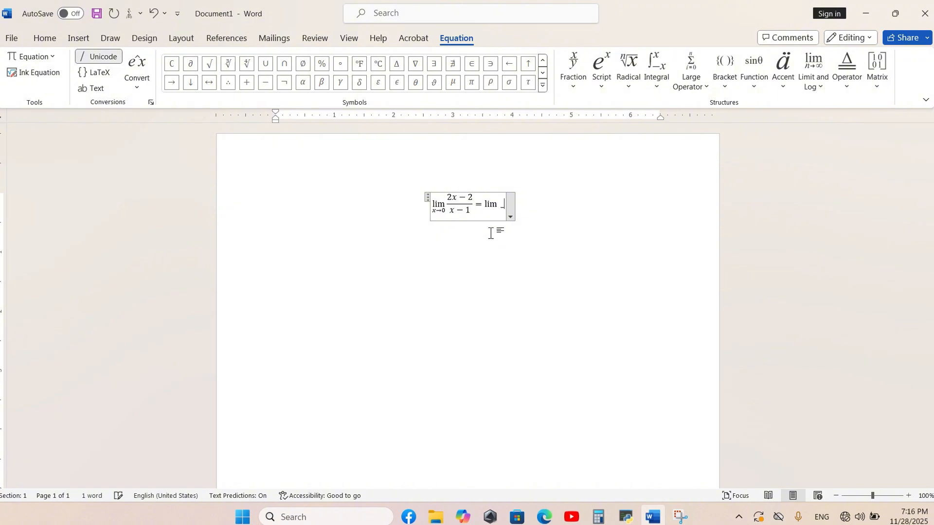
{"action": "type", "text": "(x\\"}
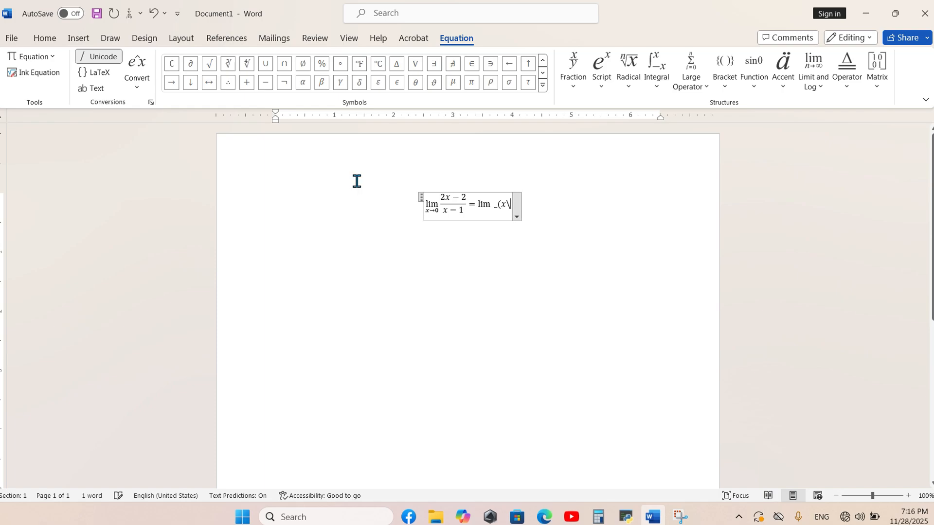
{"action": "type", "text": "o"}
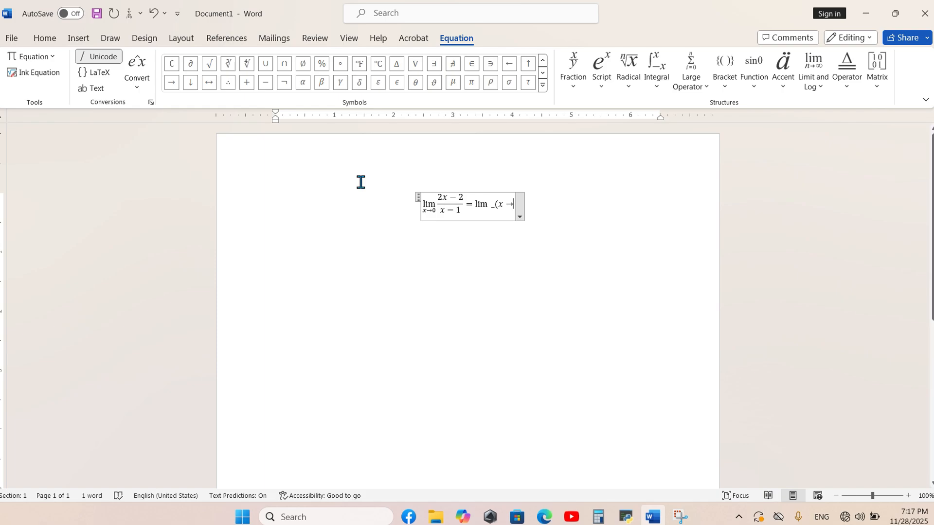
{"action": "type", "text": " 0)"}
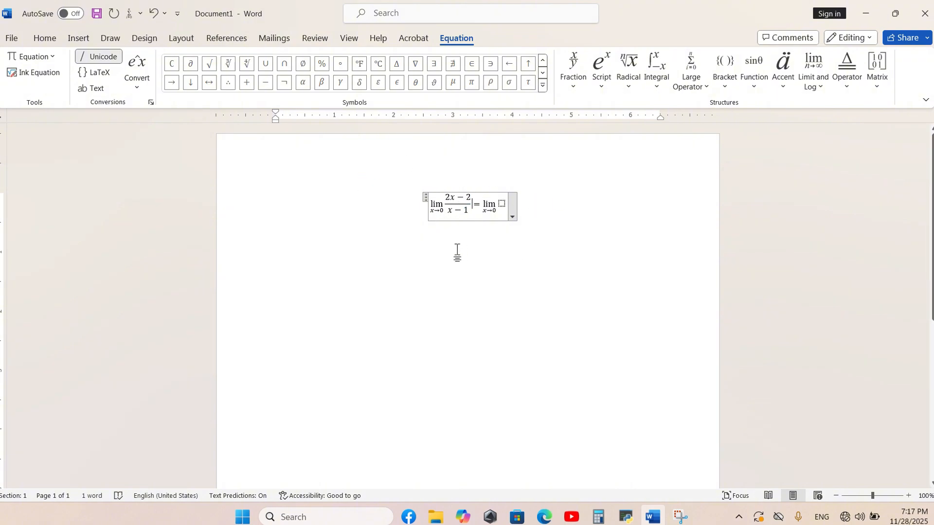
Insert a new equation below the limit equation, containing an empty stacked fraction followed by the common fraction dy/dx.
{"action": "left_click", "coordinate": [570, 207]}
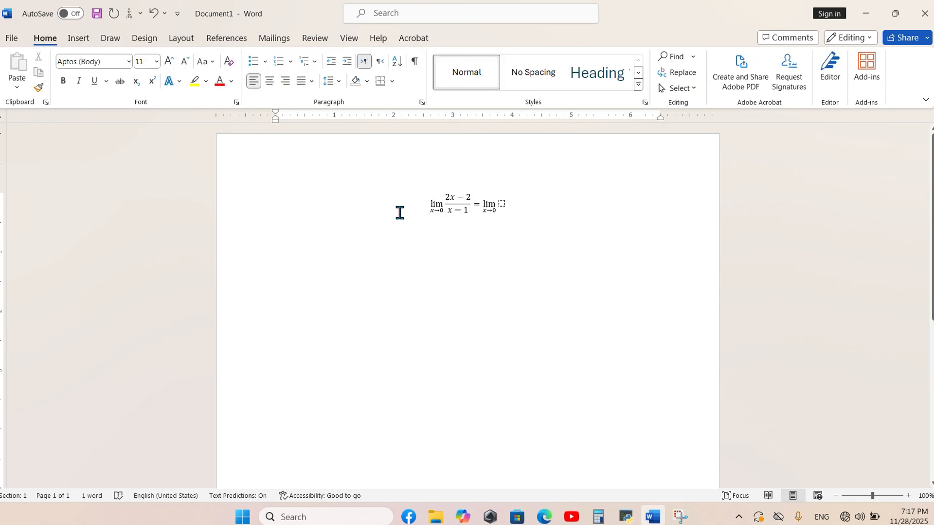
{"action": "key", "text": "alt+equal"}
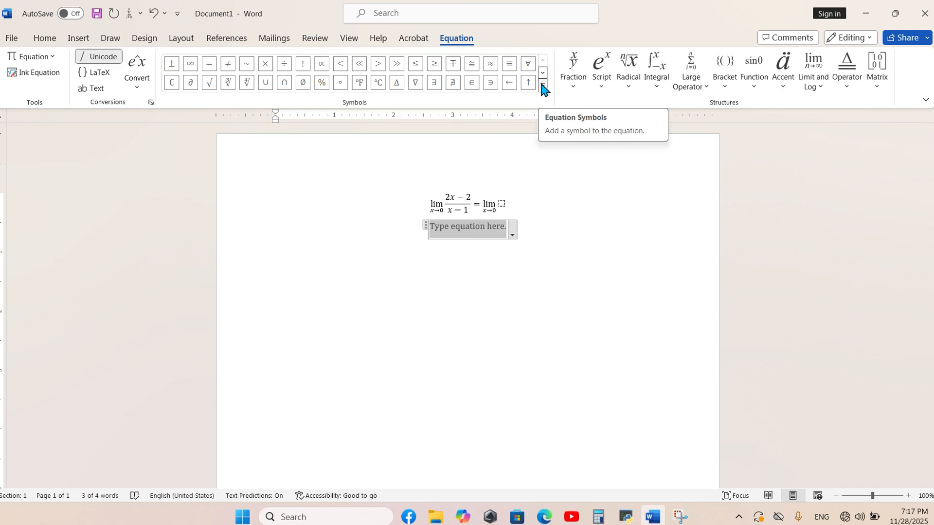
{"action": "left_click", "coordinate": [573, 86]}
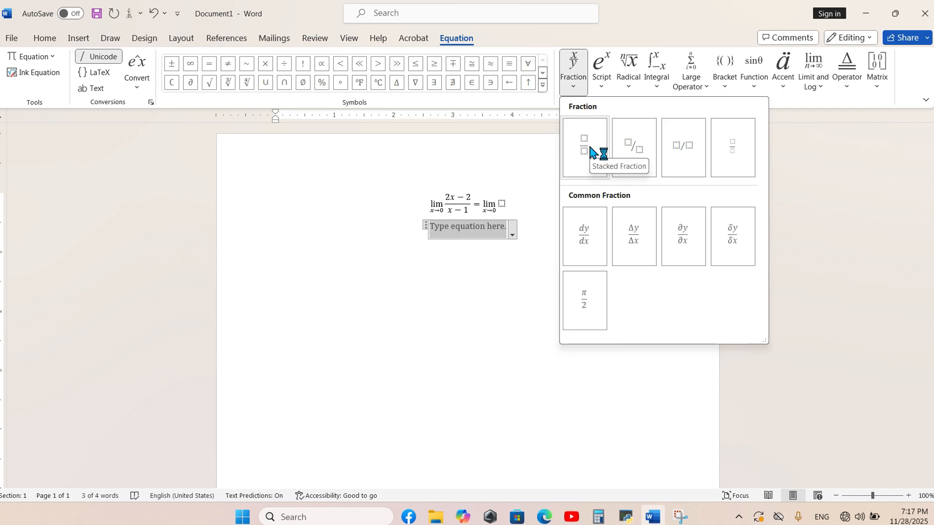
{"action": "left_click", "coordinate": [590, 152]}
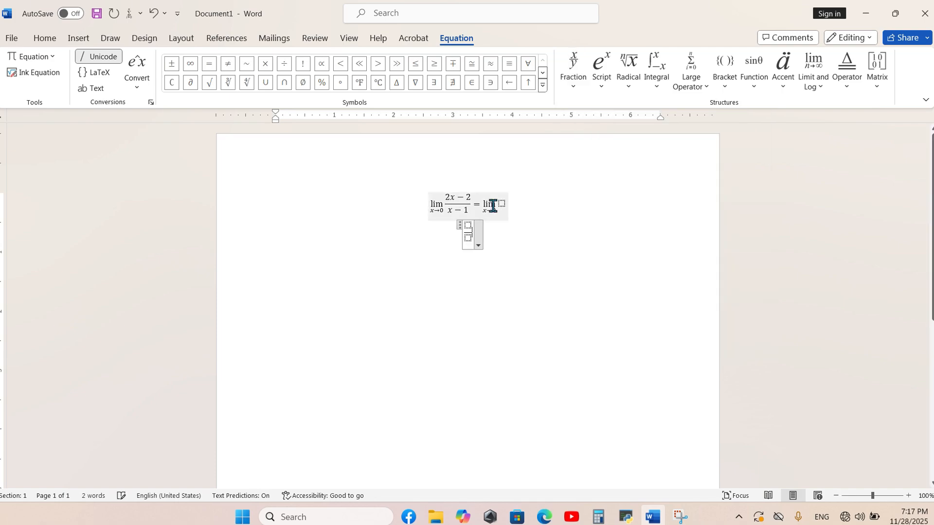
{"action": "left_click", "coordinate": [583, 91]}
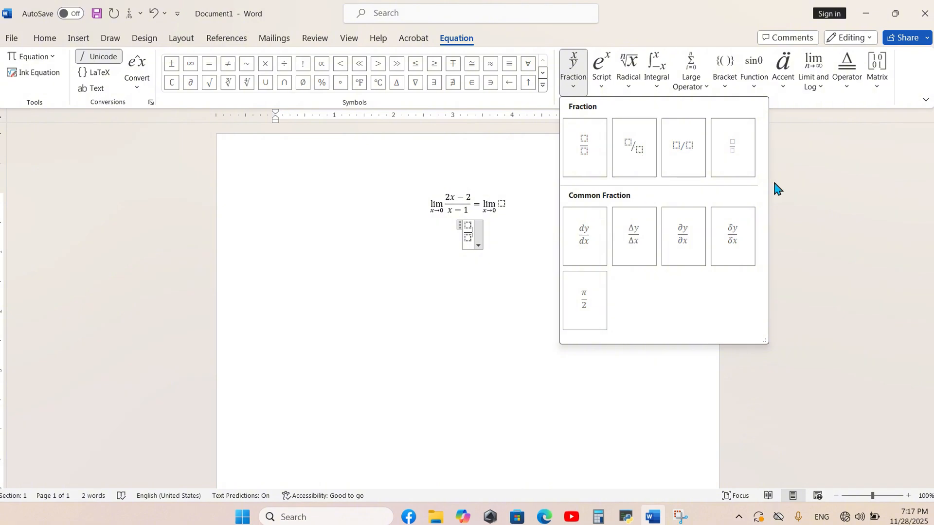
{"action": "left_click", "coordinate": [585, 239]}
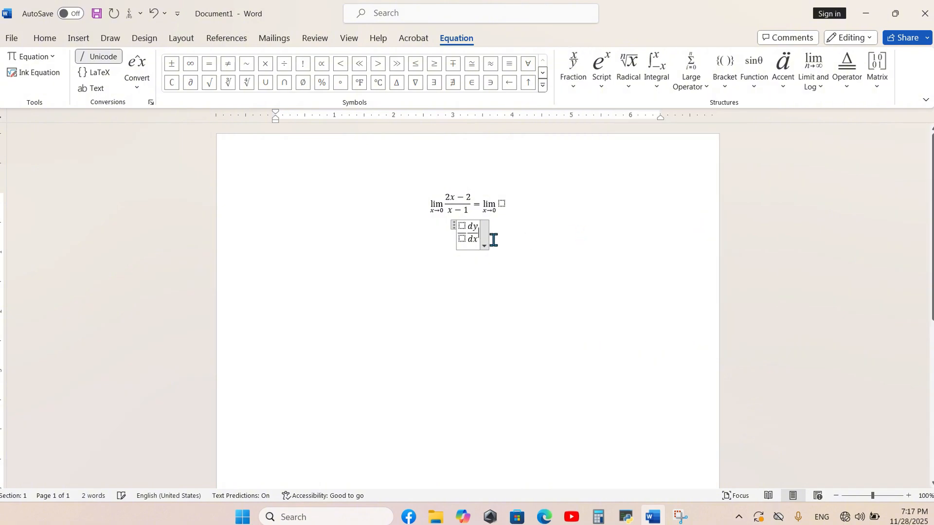
Append an empty superscript structure after dy/dx and start new blank lines below the equation.
{"action": "left_click", "coordinate": [601, 73]}
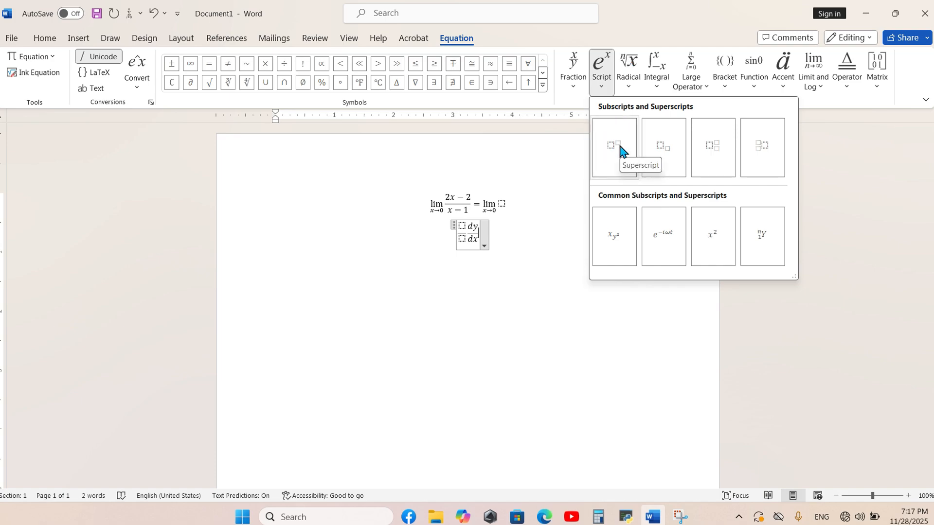
{"action": "left_click", "coordinate": [619, 146]}
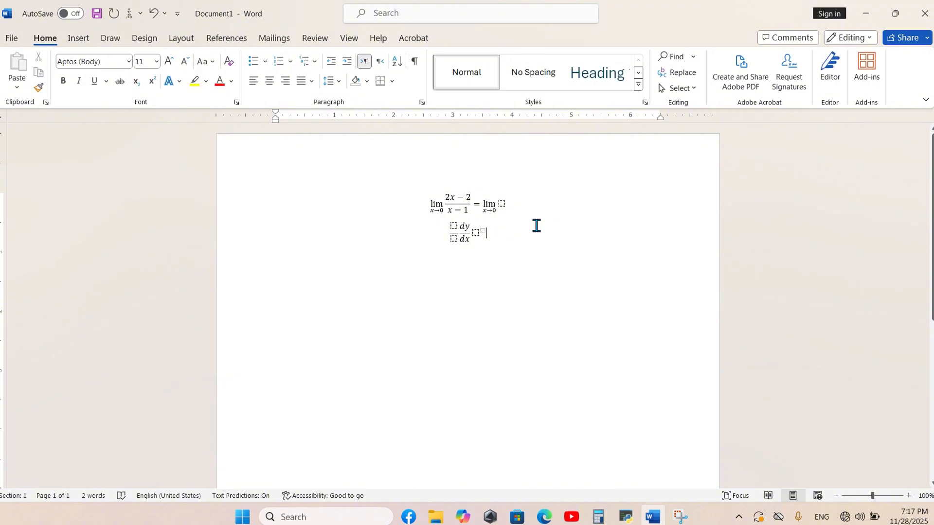
{"action": "key", "text": "Return"}
{"action": "key", "text": "Return"}
{"action": "key", "text": "Return"}
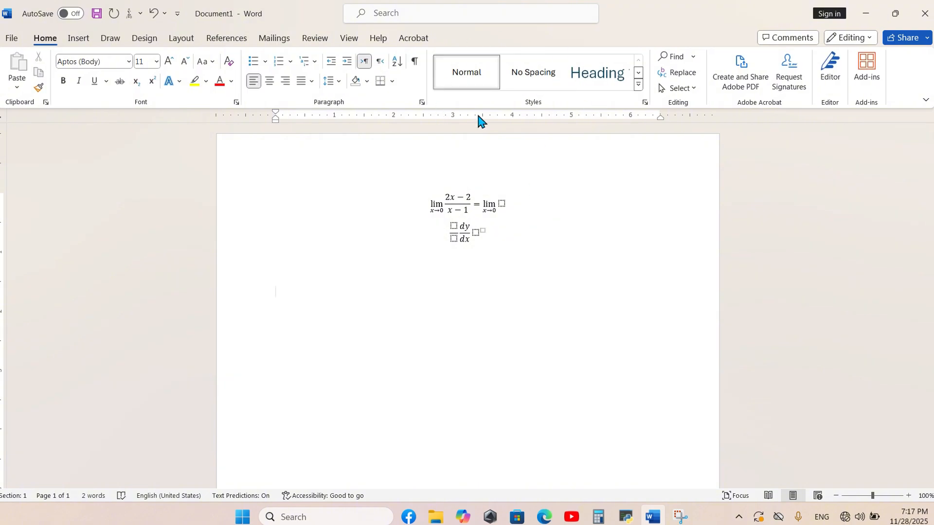
Insert a new equation on the blank line and build x² in it with the Superscript structure.
{"action": "key", "text": "alt+equal"}
{"action": "left_click", "coordinate": [602, 90]}
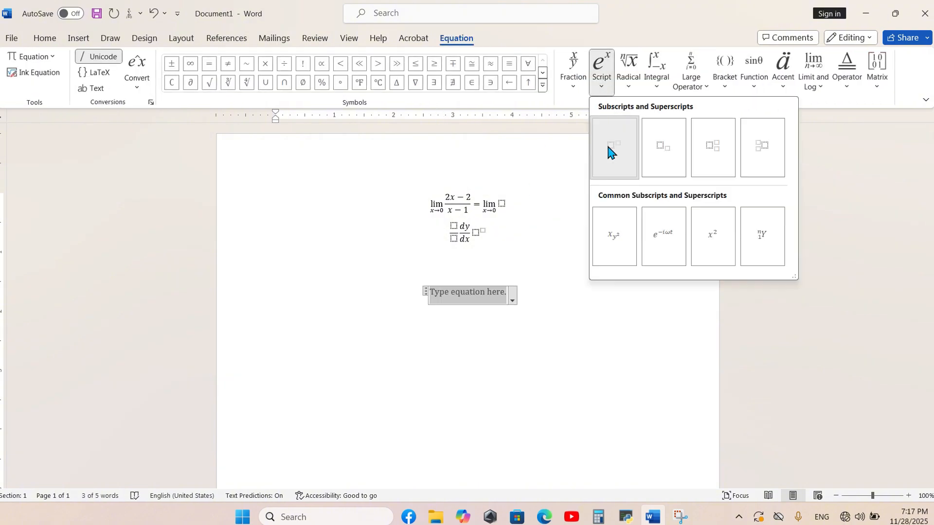
{"action": "left_click", "coordinate": [607, 146]}
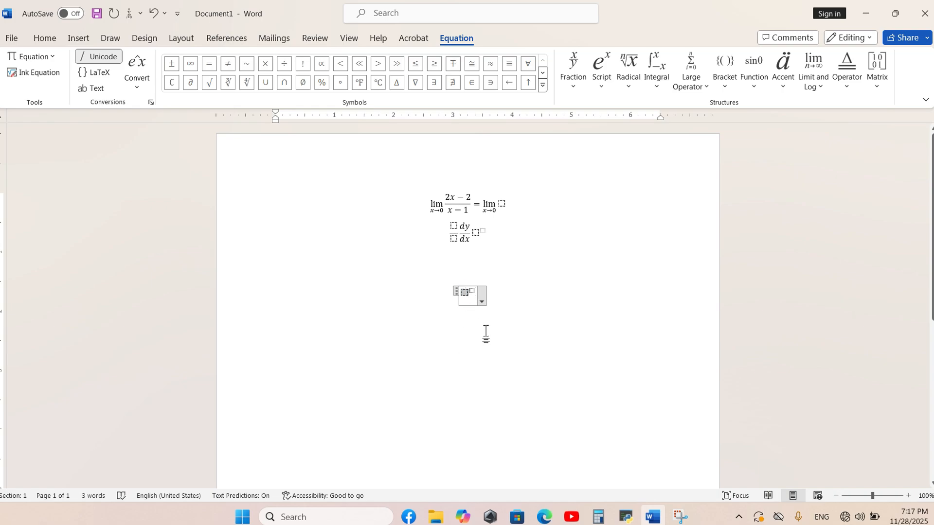
{"action": "type", "text": "x"}
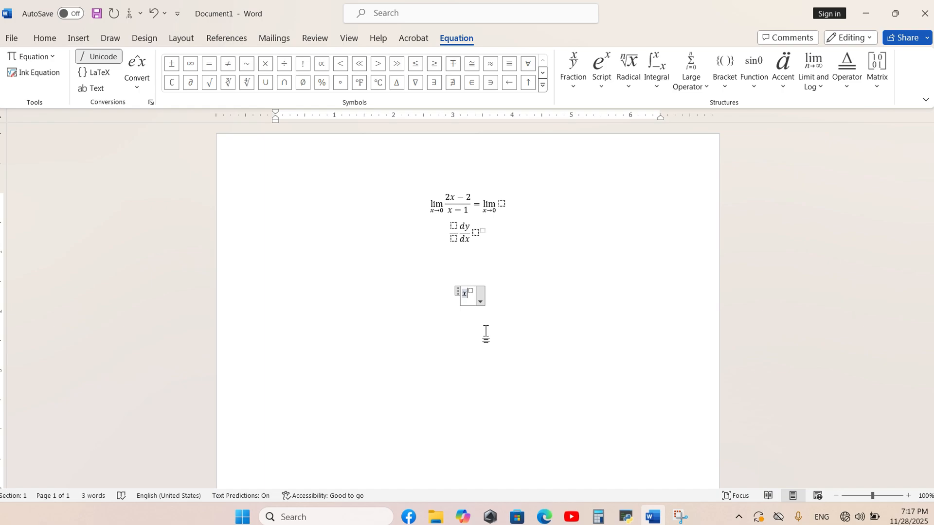
{"action": "key", "text": "Right"}
{"action": "type", "text": "2"}
{"action": "left_click", "coordinate": [485, 335]}
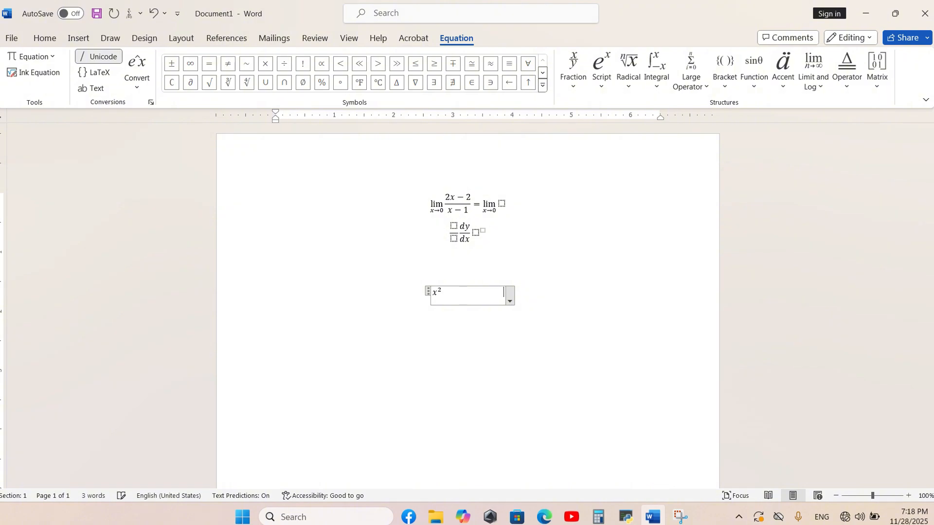
Add a second x² in the same equation, spaced apart from the first, using the linear form x^2.
{"action": "type", "text": "x"}
{"action": "type", "text": "^2"}
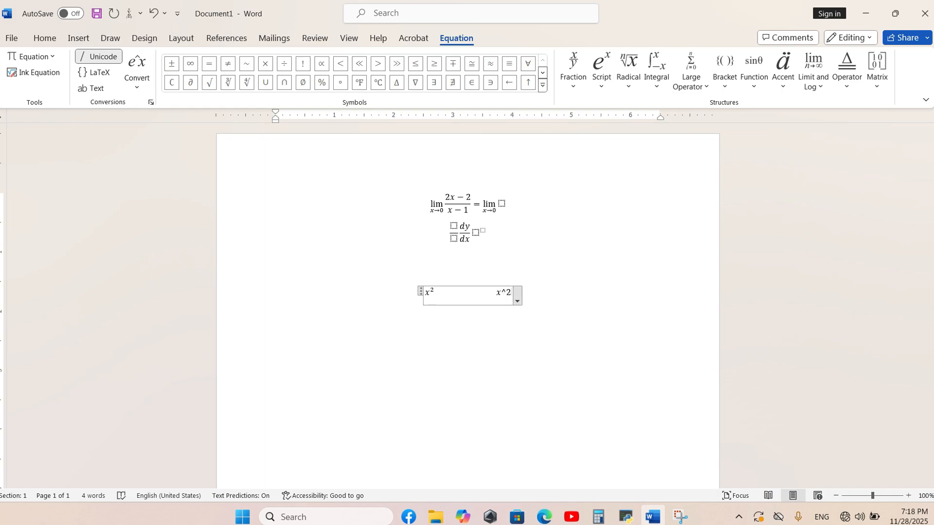
{"action": "key", "text": "space"}
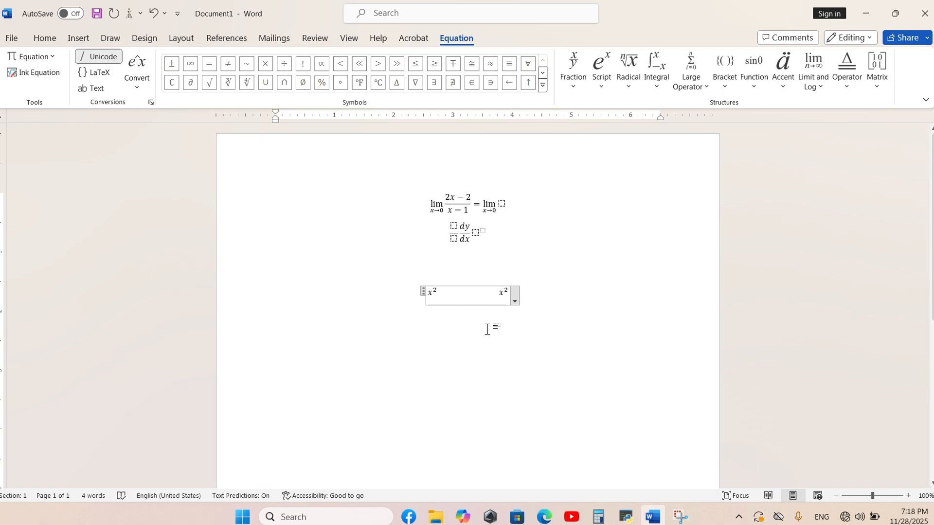
{"action": "left_click", "coordinate": [536, 294]}
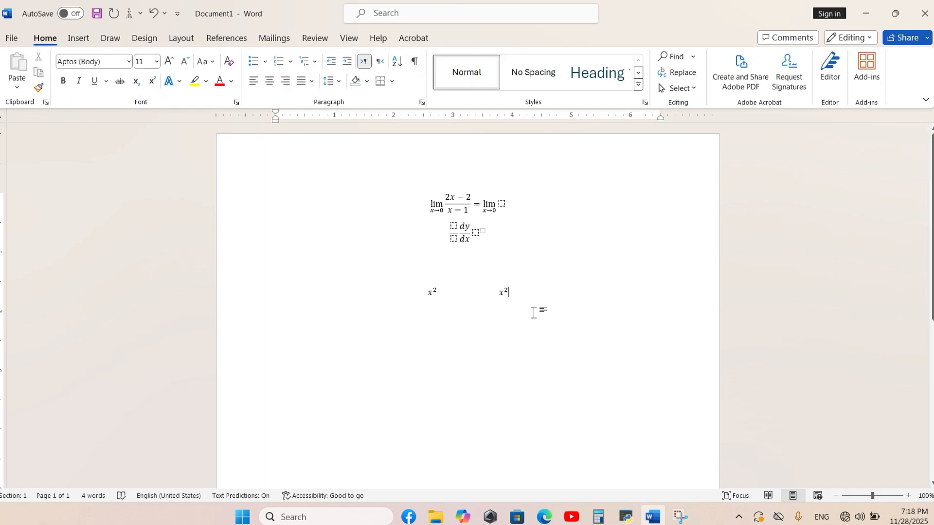
Insert a new equation below with an infinity symbol from Basic Math and a second one produced by the \infty code.
{"action": "key", "text": "Return"}
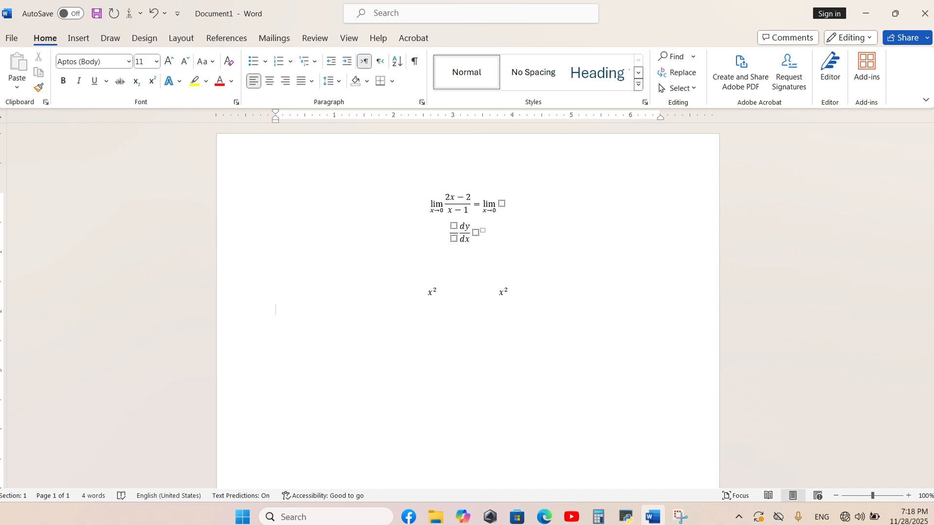
{"action": "key", "text": "alt+equal"}
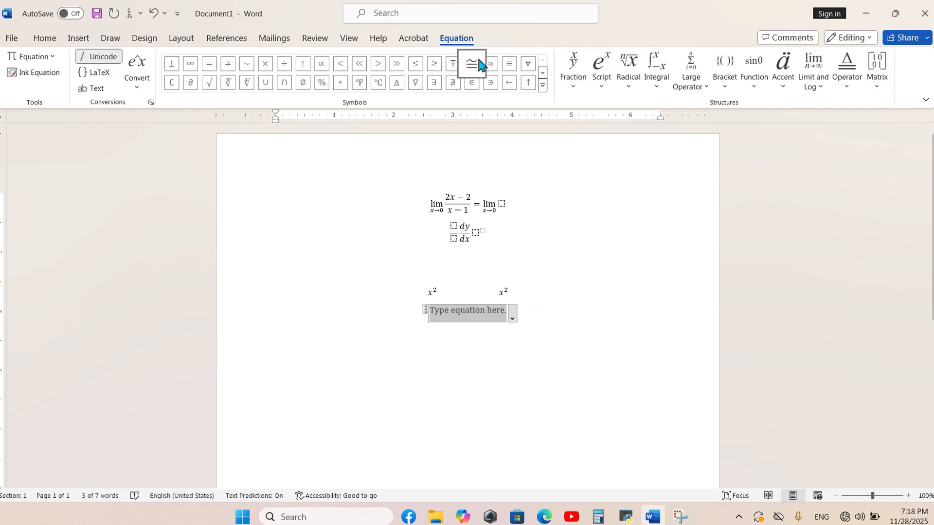
{"action": "left_click", "coordinate": [543, 86]}
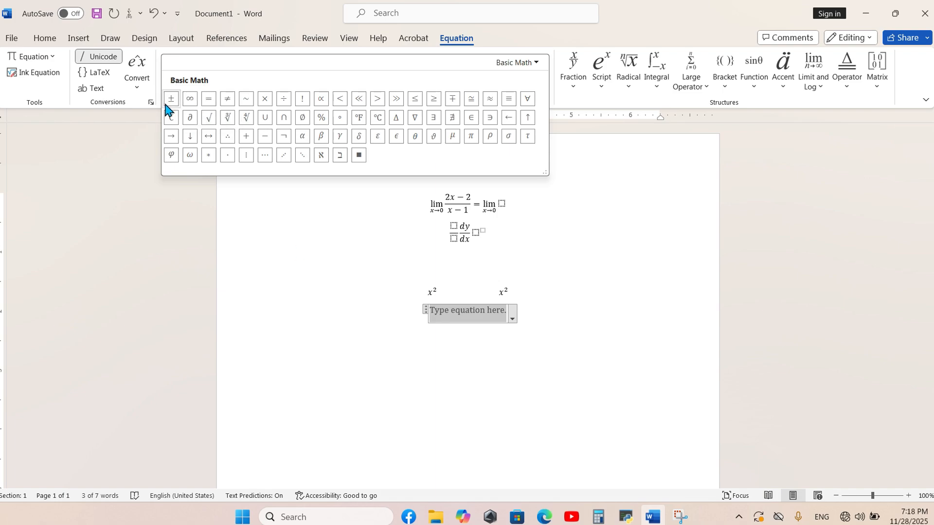
{"action": "left_click", "coordinate": [189, 101]}
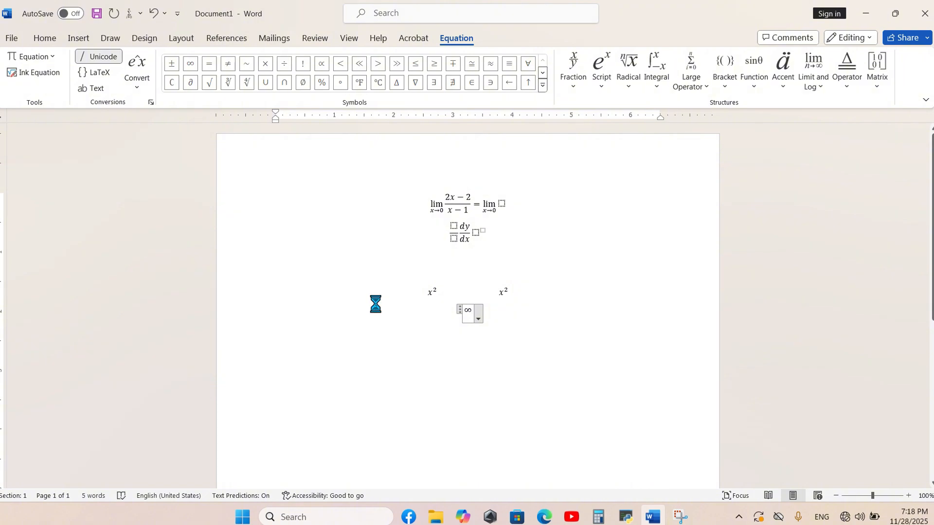
{"action": "type", "text": "\\"}
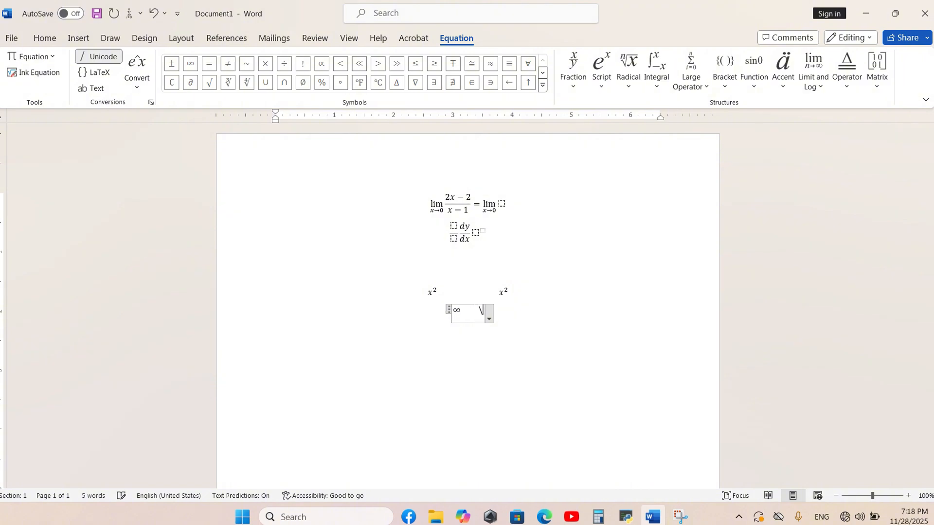
{"action": "type", "text": "infty"}
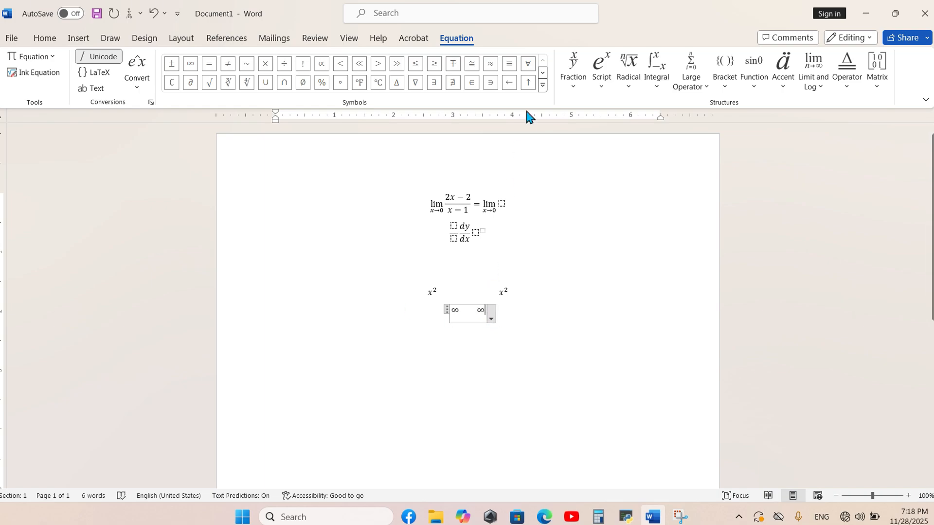
Browse the Greek Letters, Letter-Like Symbols and Operators sets and add the integral sign from Basic N-ary Operators after the second infinity.
{"action": "left_click", "coordinate": [543, 86]}
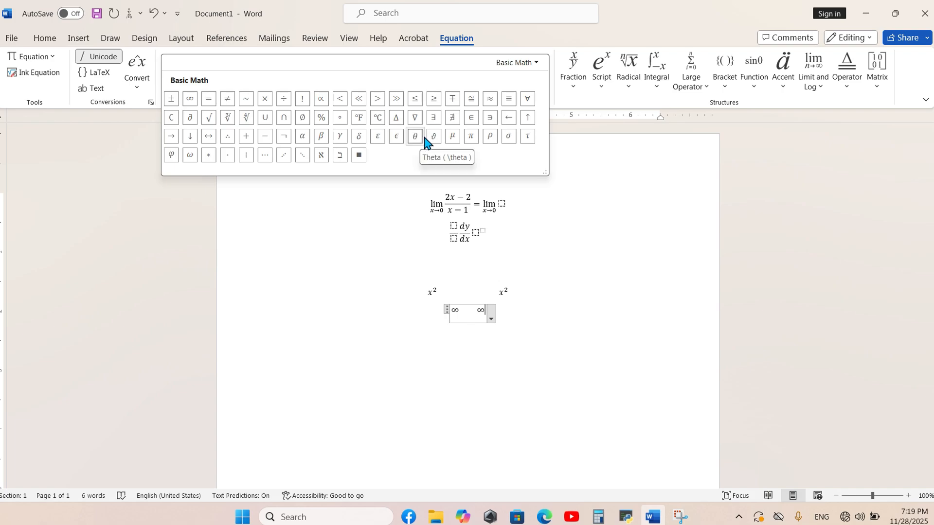
{"action": "left_click", "coordinate": [536, 63]}
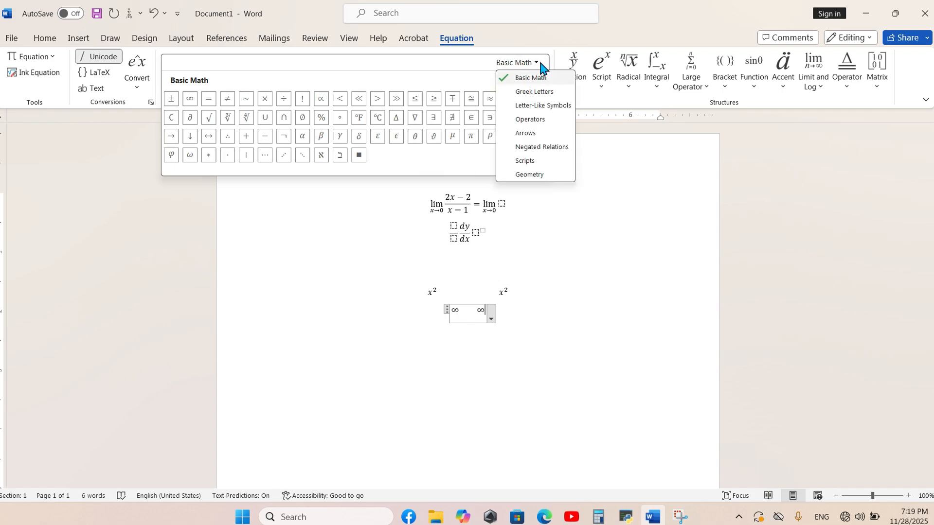
{"action": "left_click", "coordinate": [533, 92]}
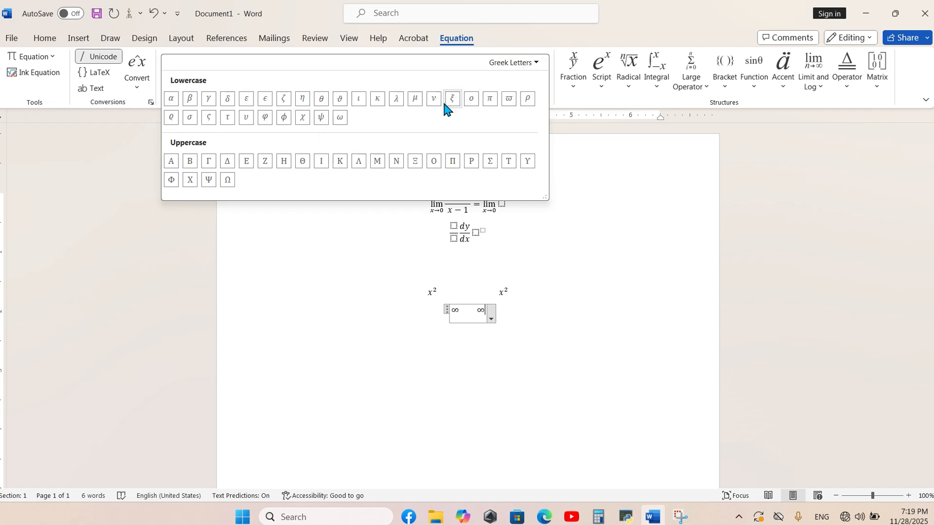
{"action": "left_click", "coordinate": [513, 62]}
{"action": "left_click", "coordinate": [528, 105]}
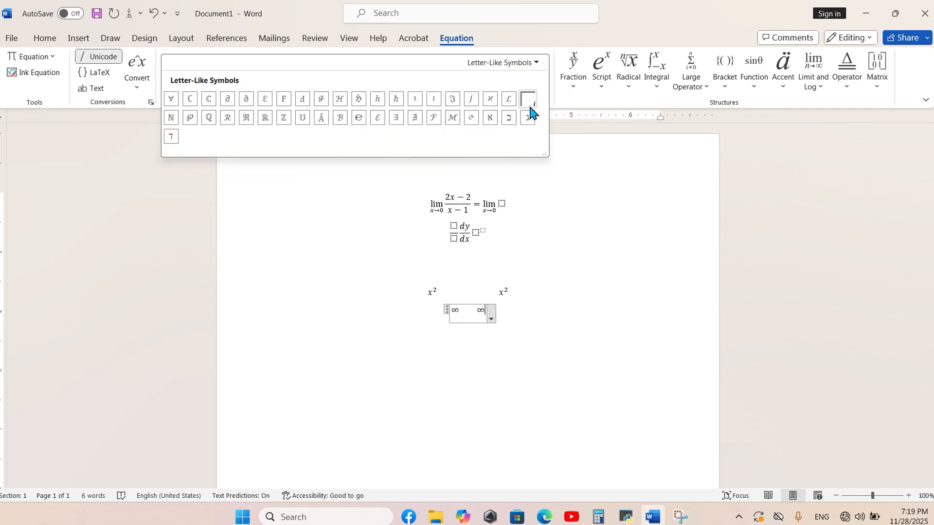
{"action": "left_click", "coordinate": [534, 63]}
{"action": "left_click", "coordinate": [514, 120]}
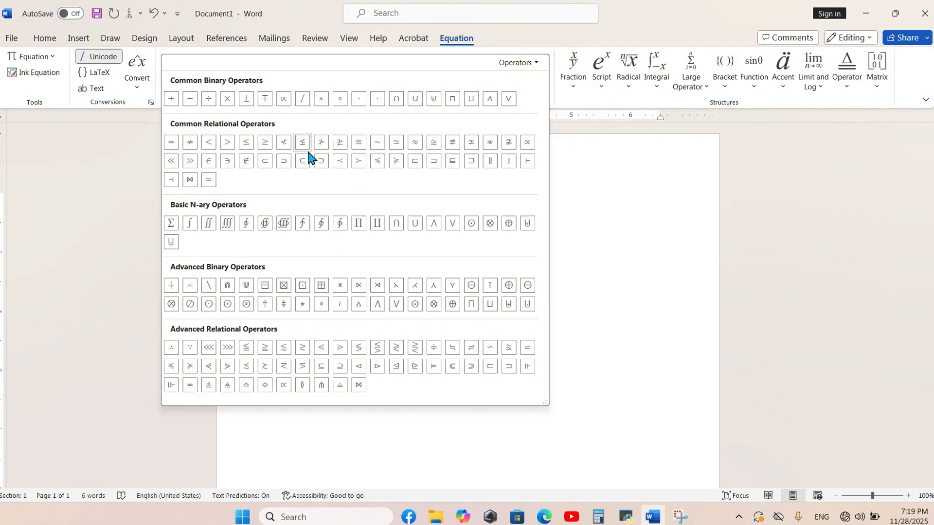
{"action": "left_click", "coordinate": [191, 225]}
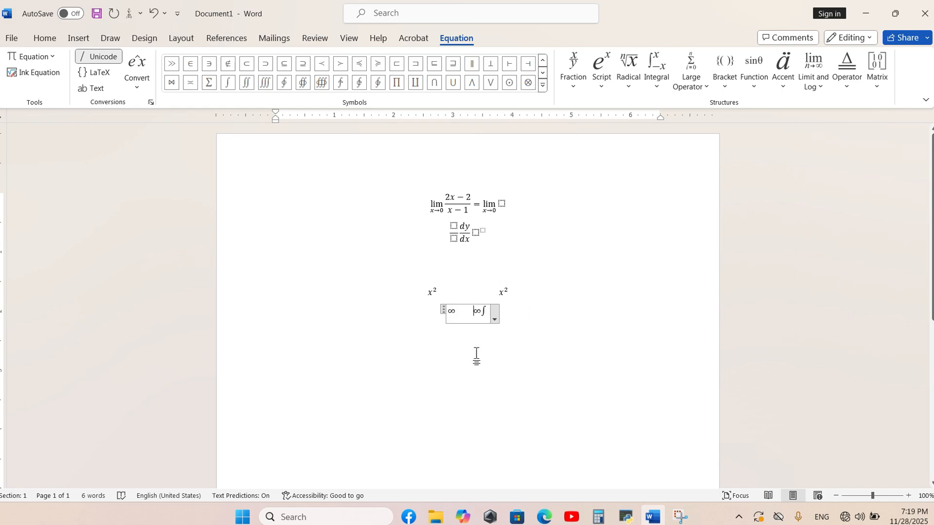
{"action": "left_click", "coordinate": [536, 320]}
Insert a new equation below the infinity symbols, containing an empty two-row cases structure with an opening brace.
{"action": "key", "text": "Return"}
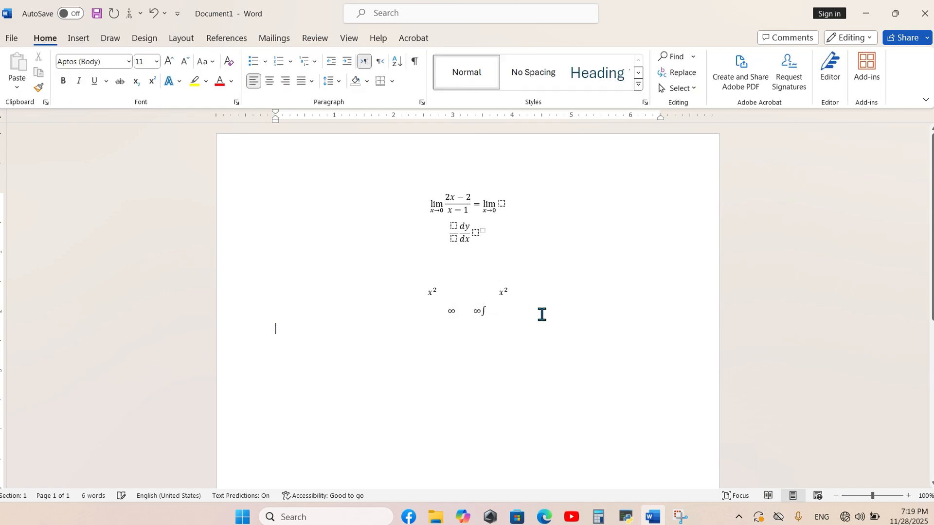
{"action": "key", "text": "alt+equal"}
{"action": "left_click", "coordinate": [656, 78]}
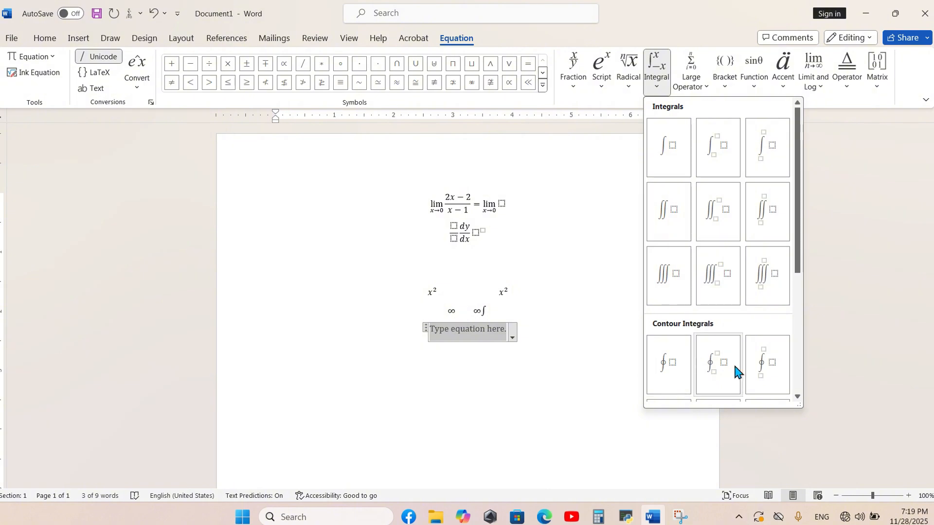
{"action": "scroll", "coordinate": [720, 342], "scroll_direction": "down", "scroll_amount": 3}
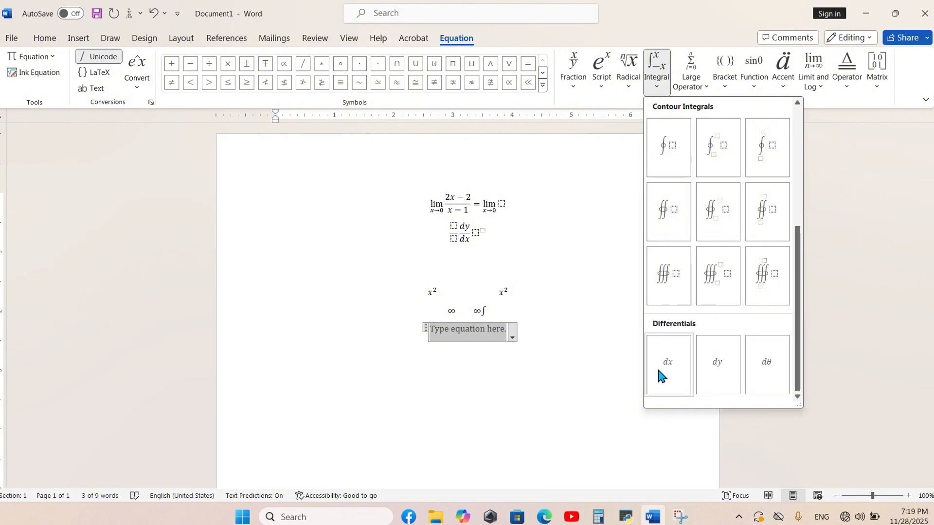
{"action": "left_click", "coordinate": [701, 70]}
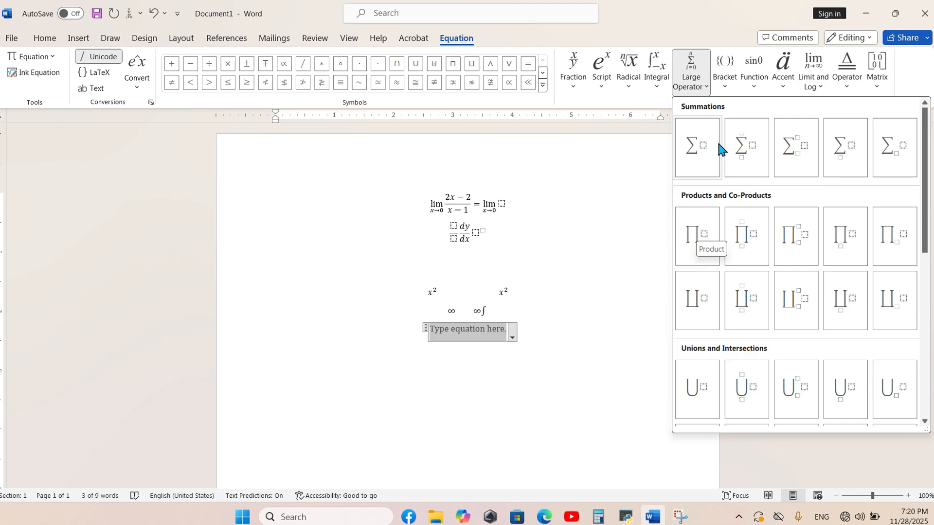
{"action": "left_click", "coordinate": [729, 77]}
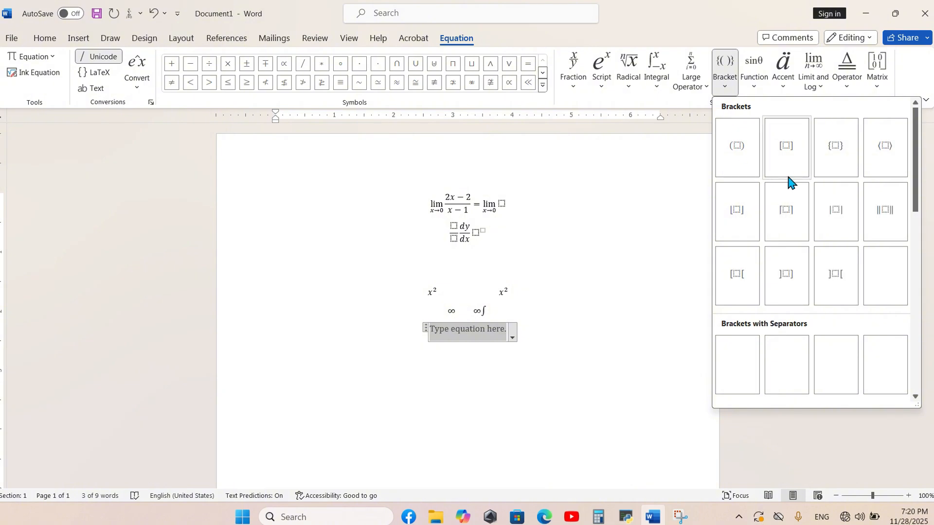
{"action": "scroll", "coordinate": [823, 197], "scroll_direction": "down", "scroll_amount": 5}
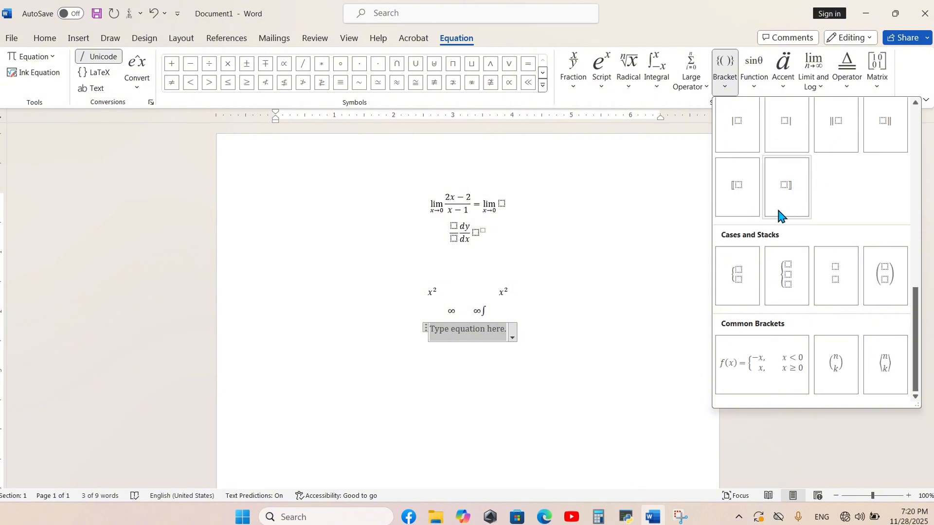
{"action": "scroll", "coordinate": [803, 179], "scroll_direction": "up", "scroll_amount": 5}
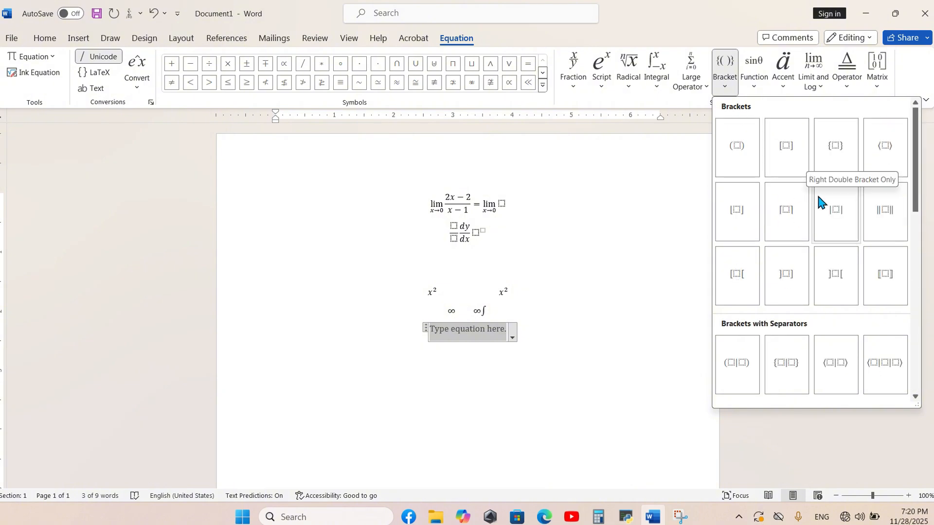
{"action": "scroll", "coordinate": [840, 217], "scroll_direction": "down", "scroll_amount": 5}
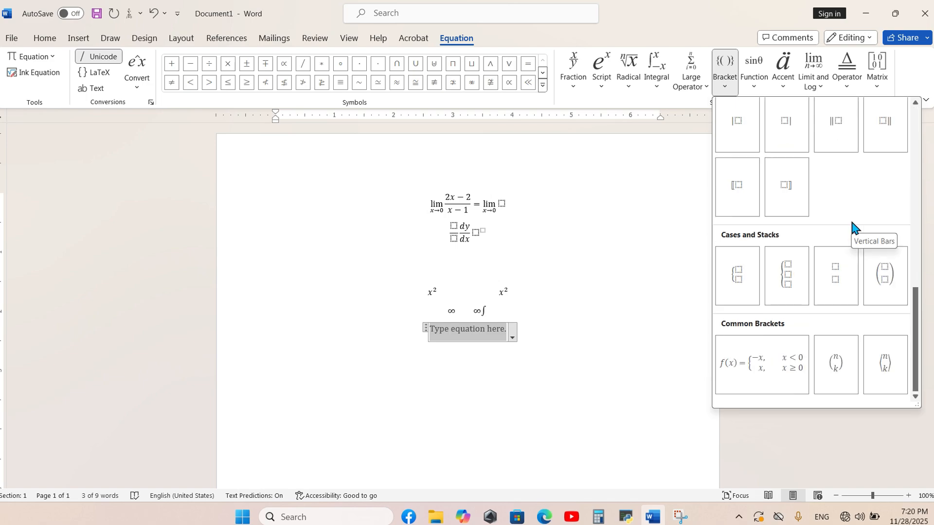
{"action": "left_click", "coordinate": [740, 279]}
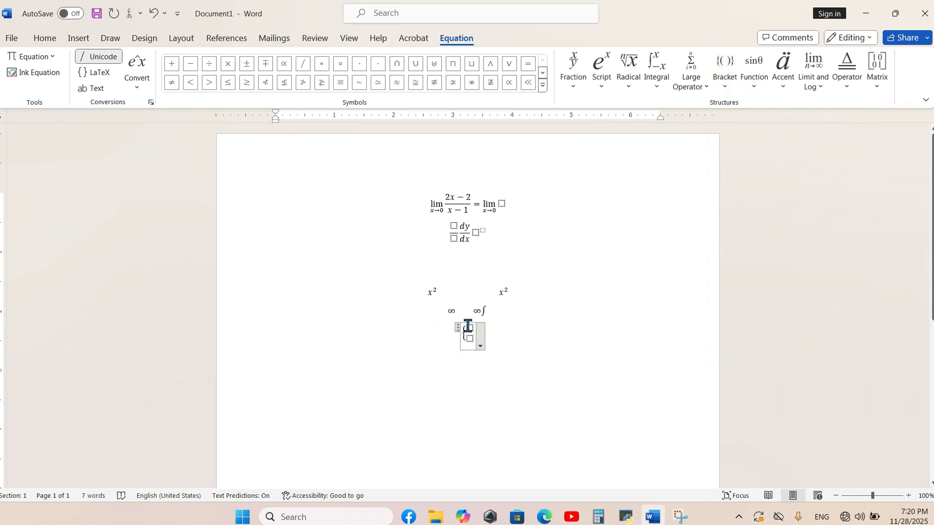
Fill the upper row of the cases structure with x²+⋯ and the lower row with y².
{"action": "type", "text": "x"}
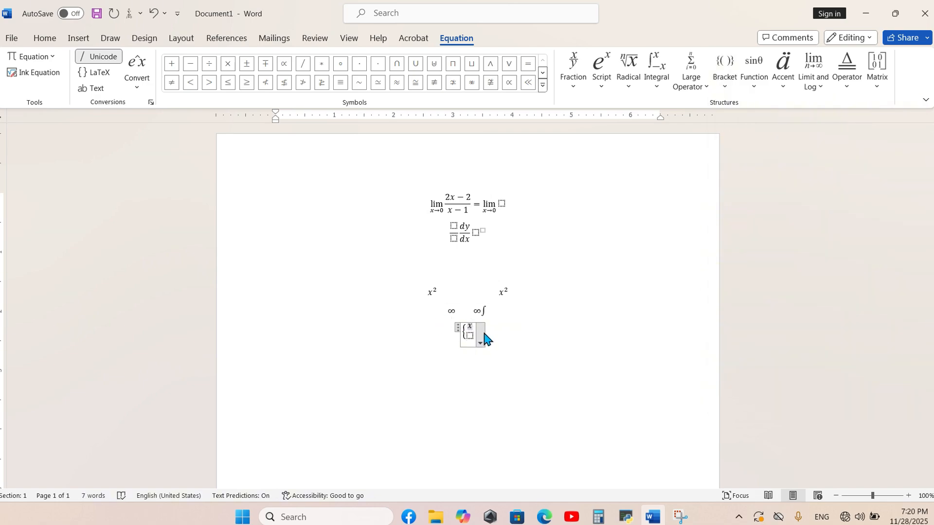
{"action": "type", "text": "^2"}
{"action": "type", "text": "+"}
{"action": "type", "text": "..."}
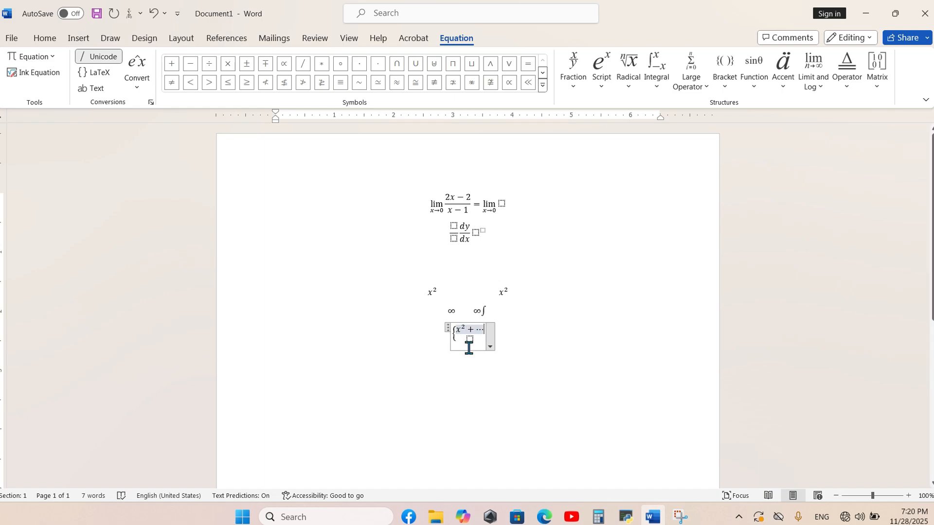
{"action": "left_click", "coordinate": [471, 339]}
{"action": "type", "text": "y"}
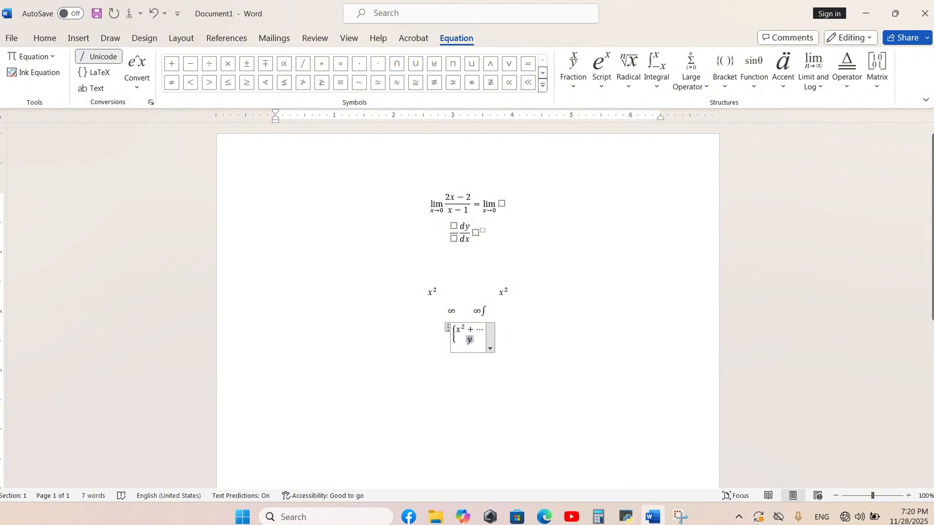
{"action": "type", "text": "^2"}
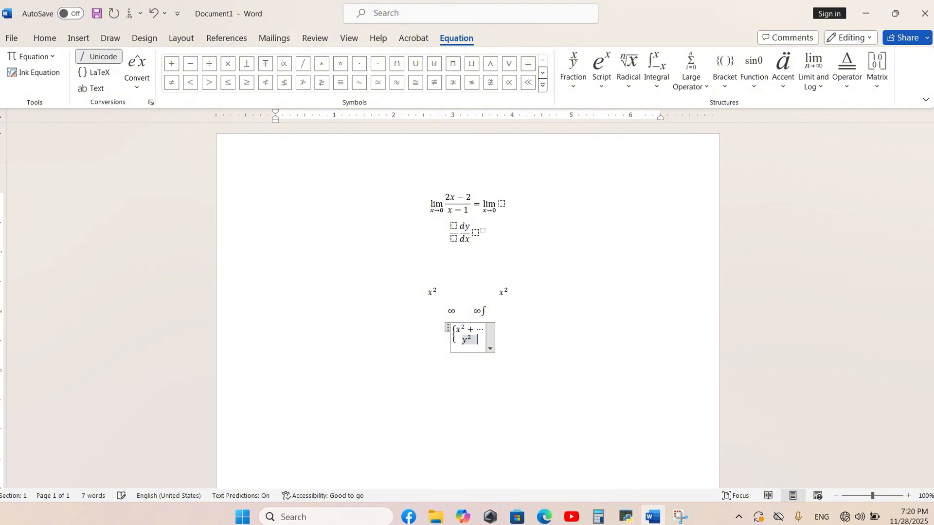
Look through the Function structures and add an empty dot accent structure after the cases structure in its equation.
{"action": "left_click", "coordinate": [523, 354]}
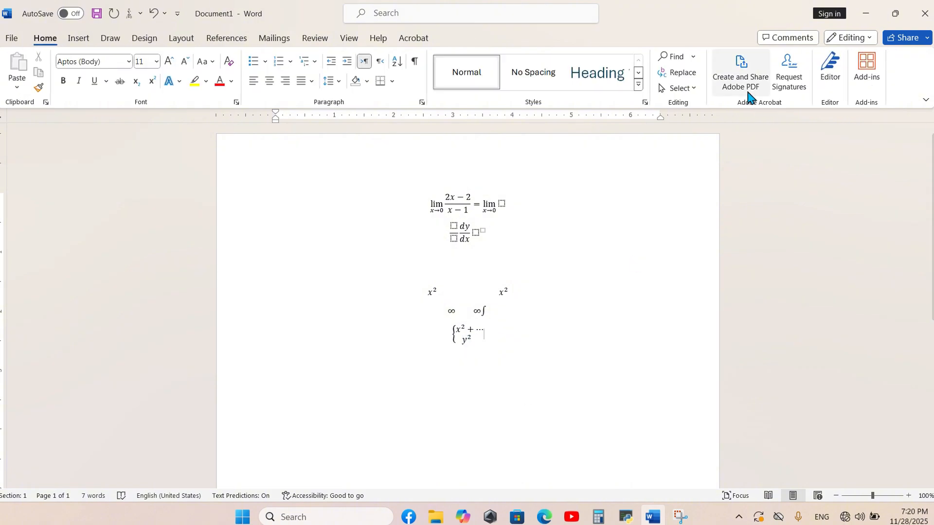
{"action": "key", "text": "Left"}
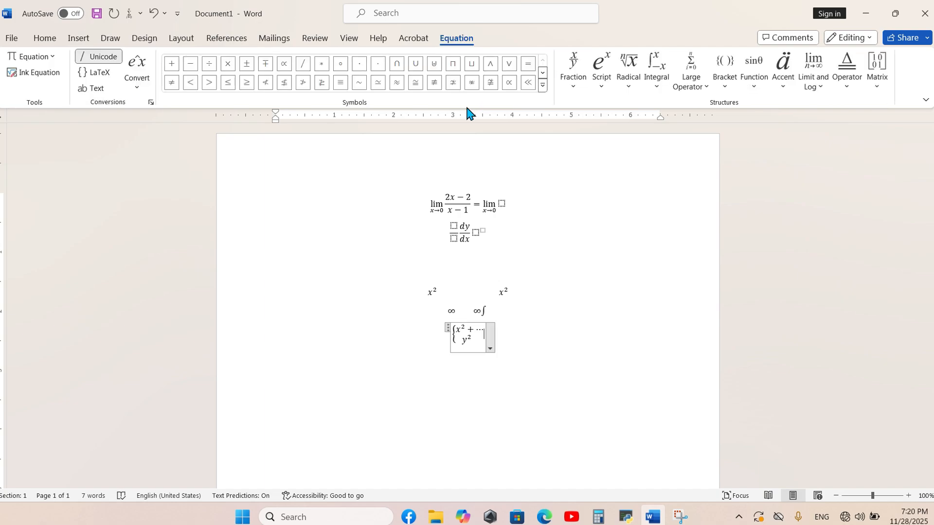
{"action": "left_click", "coordinate": [753, 80]}
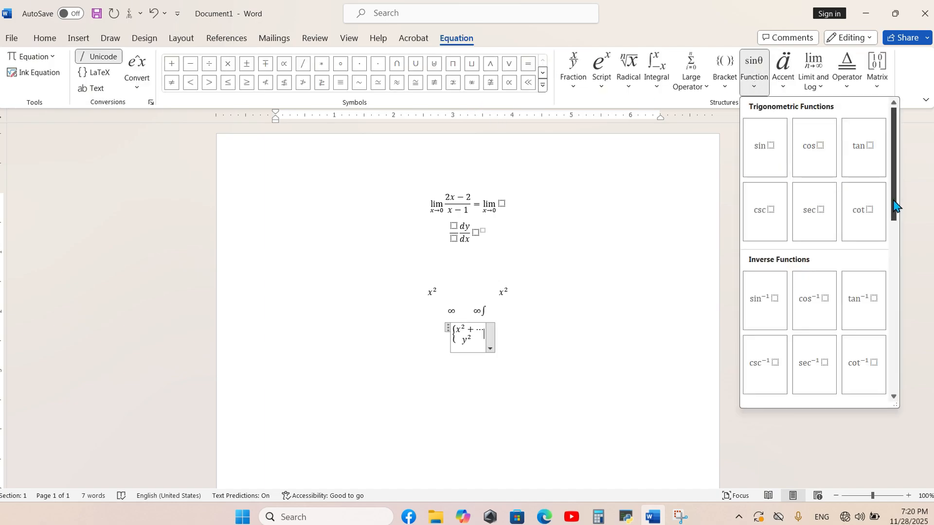
{"action": "scroll", "coordinate": [807, 296], "scroll_direction": "down", "scroll_amount": 6}
{"action": "left_click", "coordinate": [784, 89]}
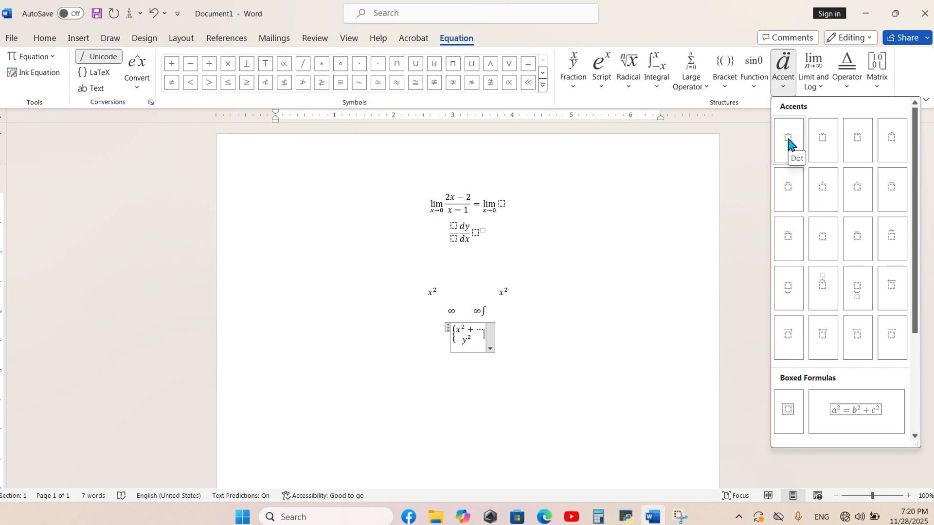
{"action": "left_click", "coordinate": [787, 141]}
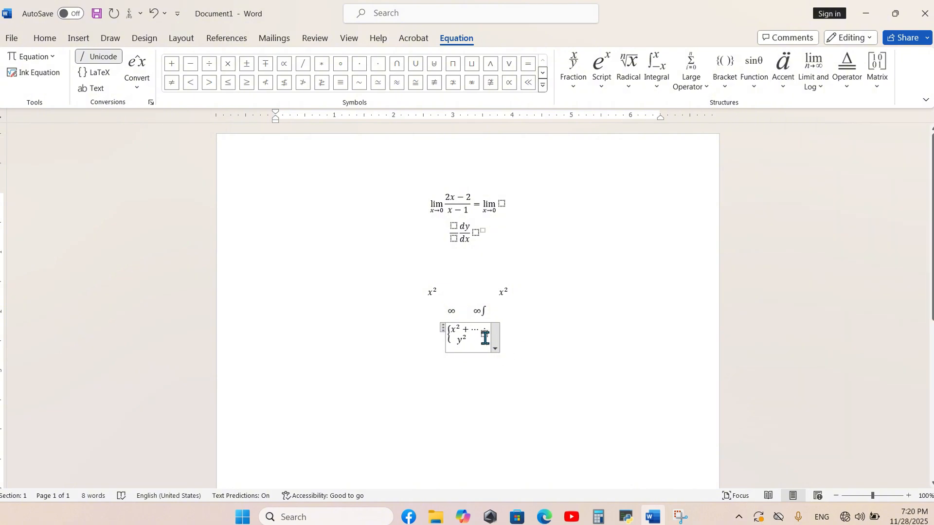
Insert a new empty equation on the line below the cases equation.
{"action": "left_click", "coordinate": [515, 343]}
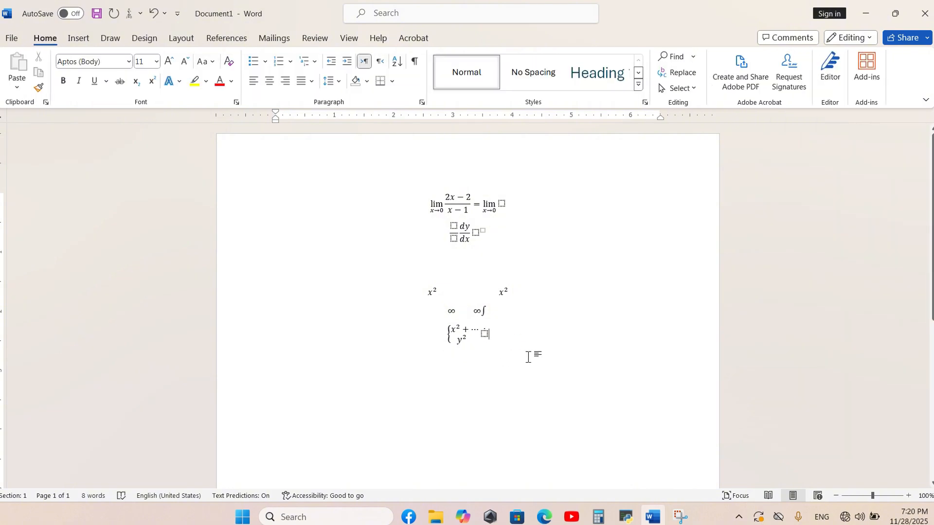
{"action": "key", "text": "Return"}
{"action": "key", "text": "alt+equal"}
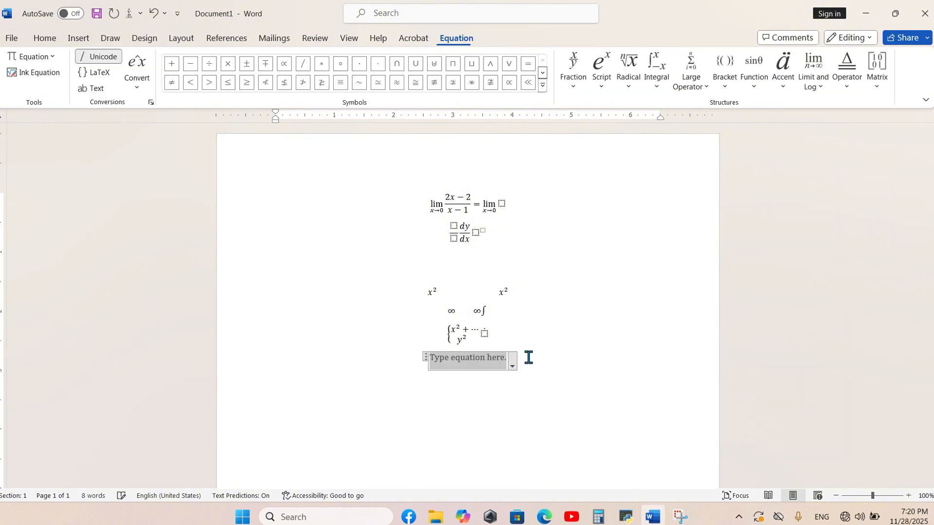
Examine the Accent, Limit and Log, and Operator structures and the Operators, Arrows and Negated Relations symbol sets.
{"action": "left_click", "coordinate": [784, 92]}
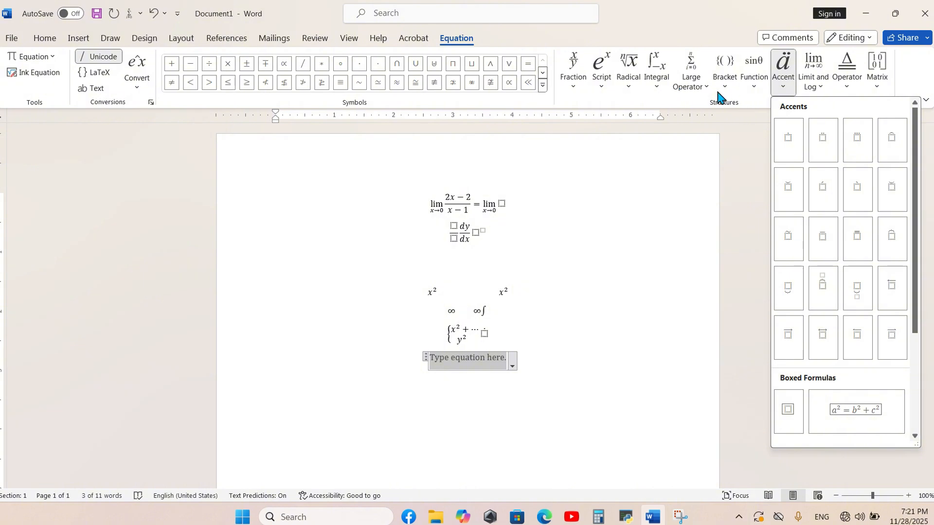
{"action": "left_click", "coordinate": [824, 87]}
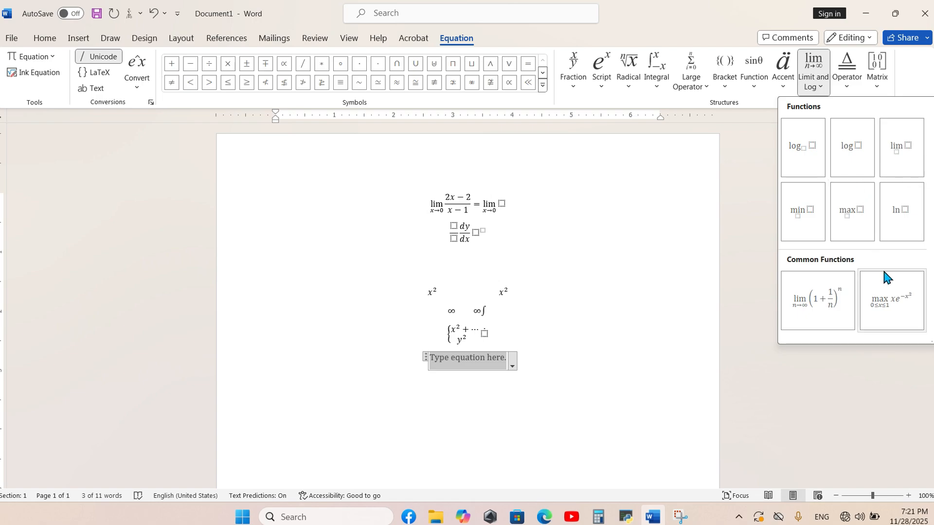
{"action": "left_click", "coordinate": [849, 81]}
{"action": "left_click", "coordinate": [844, 79]}
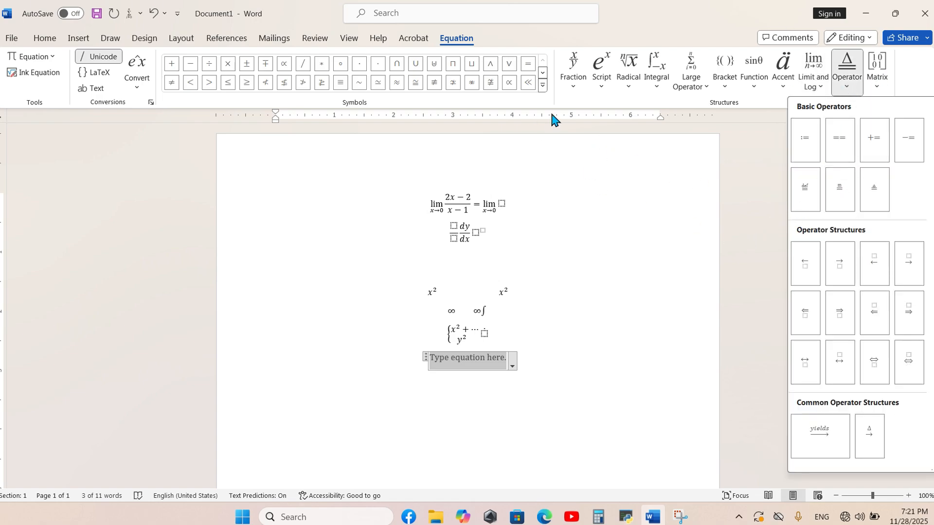
{"action": "left_click", "coordinate": [544, 90]}
{"action": "left_click", "coordinate": [544, 90]}
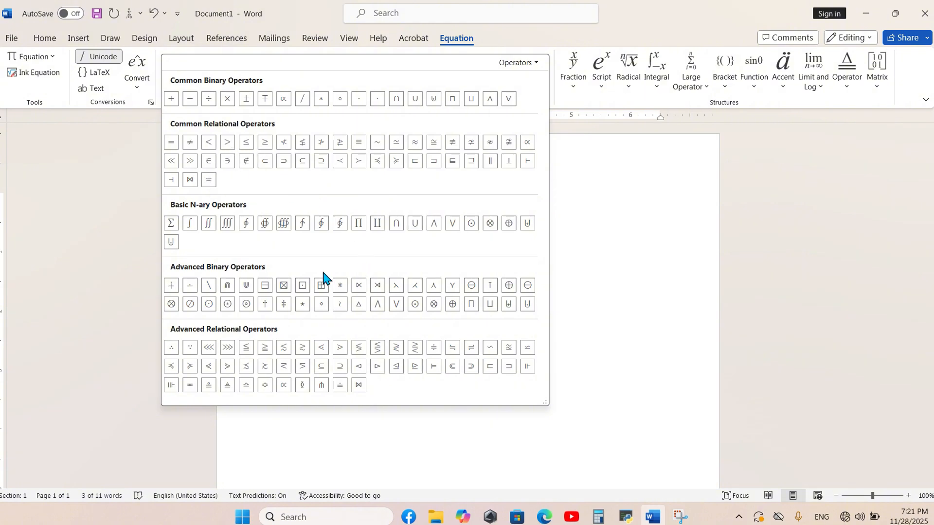
{"action": "left_click", "coordinate": [532, 66]}
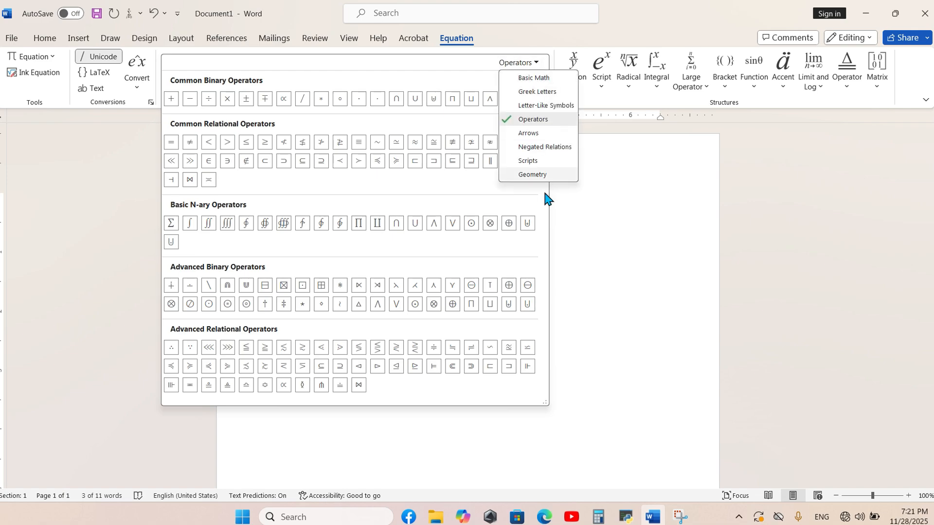
{"action": "left_click", "coordinate": [543, 135]}
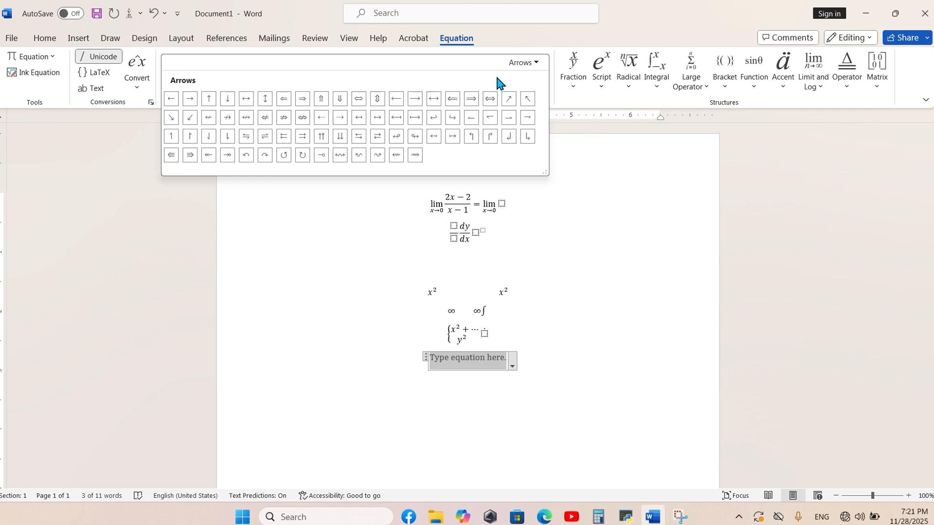
{"action": "left_click", "coordinate": [536, 62]}
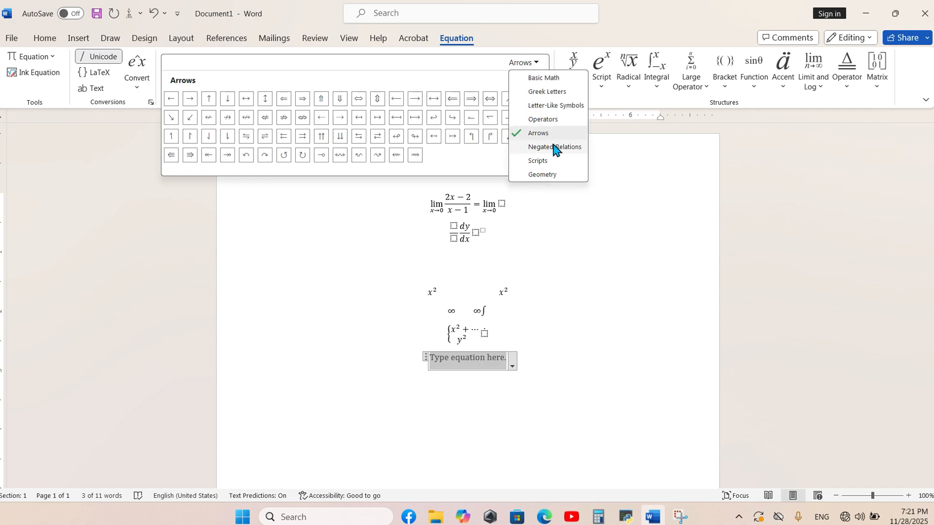
{"action": "left_click", "coordinate": [553, 146]}
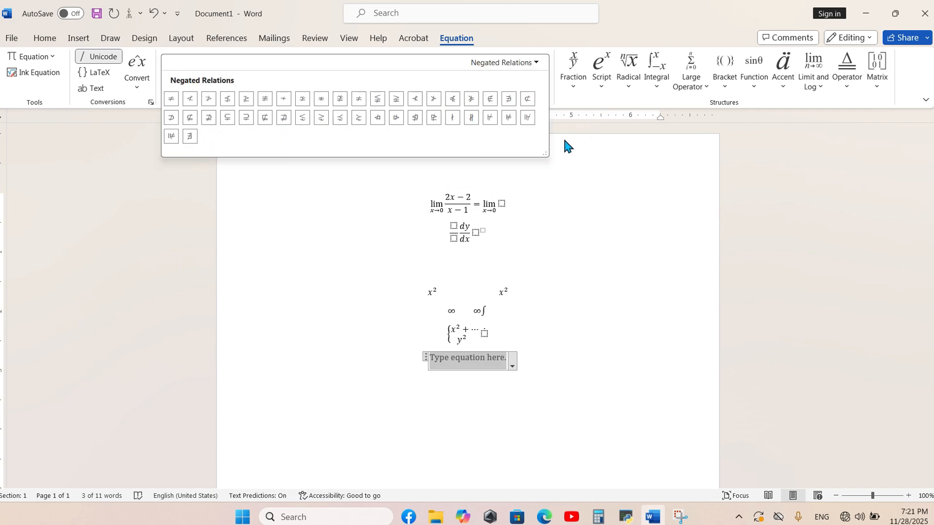